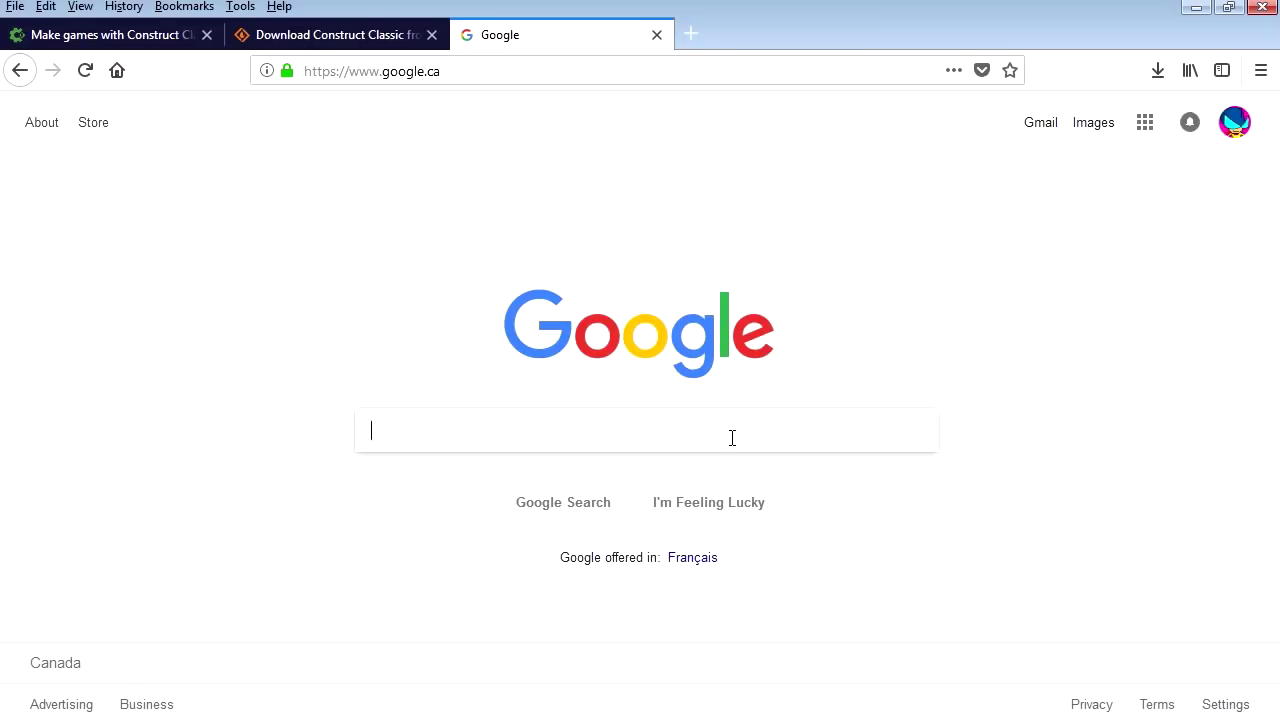
- Google 'construct classic', open Scirra's page, and start the Construct Classic R1.2 download
{"action": "type", "text": "construct classic"}
{"action": "key", "text": "Return"}
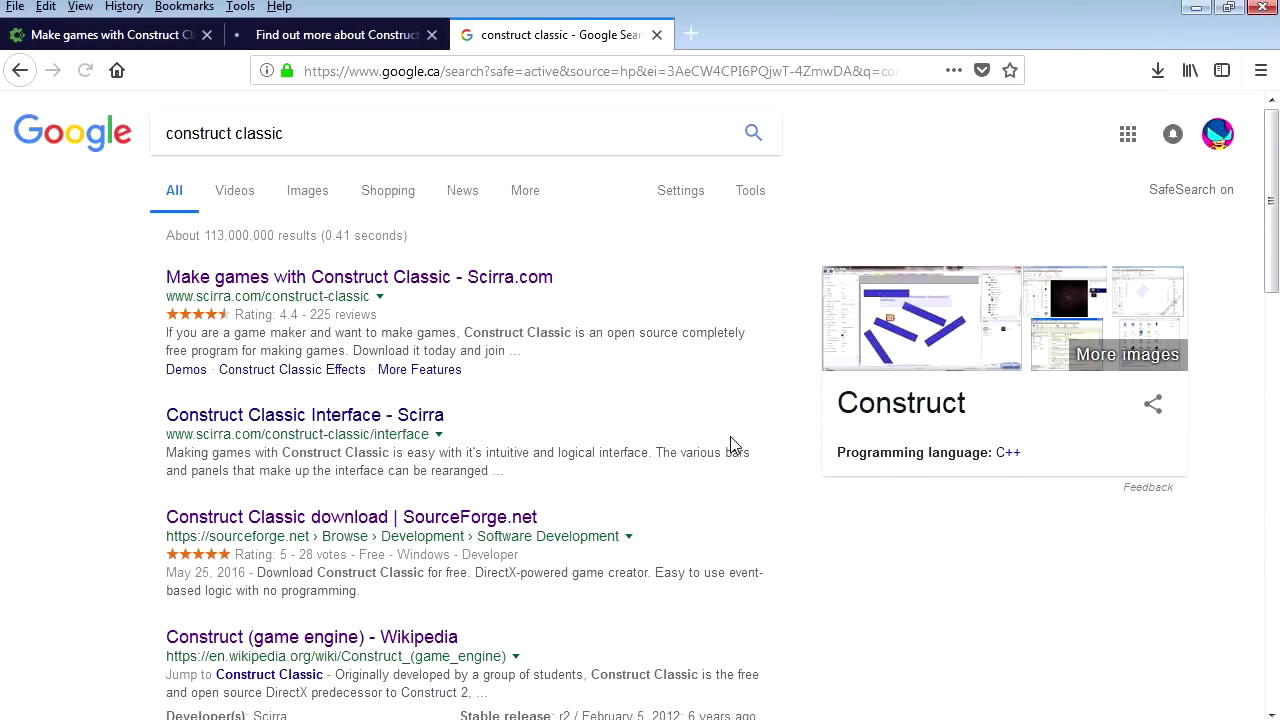
{"action": "left_click", "coordinate": [525, 281]}
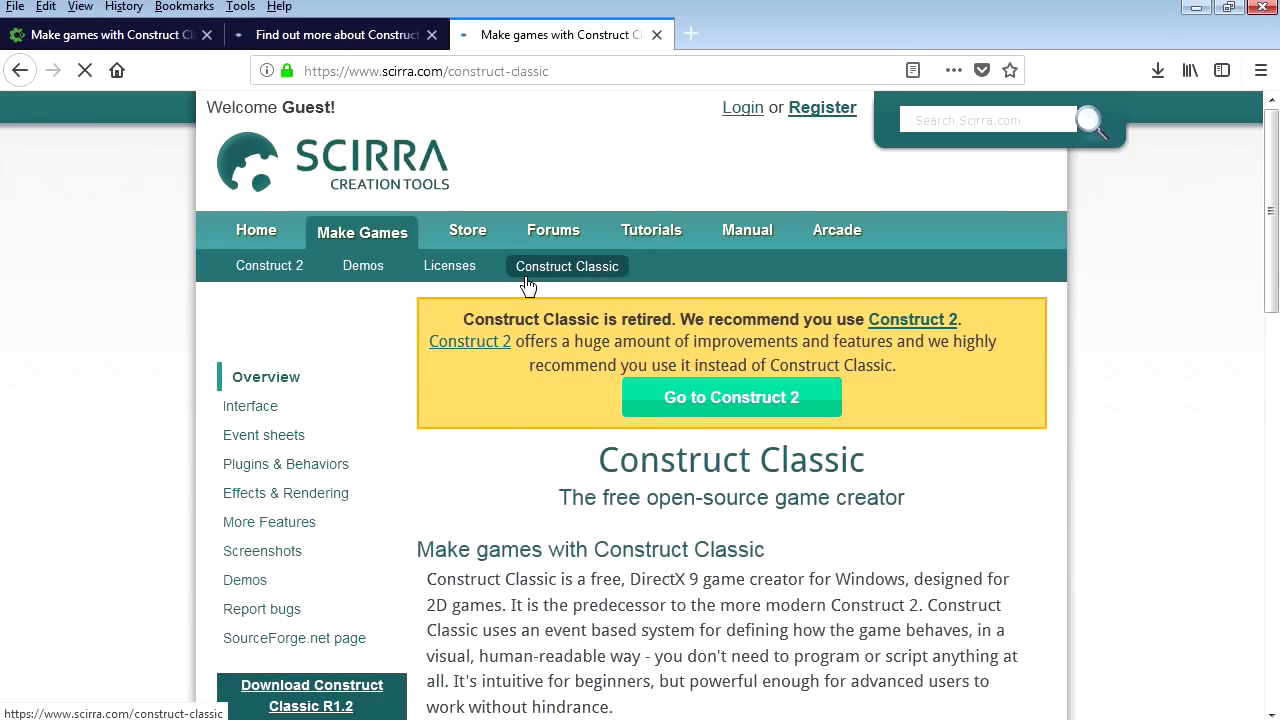
{"action": "scroll", "coordinate": [530, 400], "scroll_direction": "down", "scroll_amount": 5}
{"action": "scroll", "coordinate": [530, 500], "scroll_direction": "up", "scroll_amount": 1}
{"action": "left_click", "coordinate": [316, 350]}
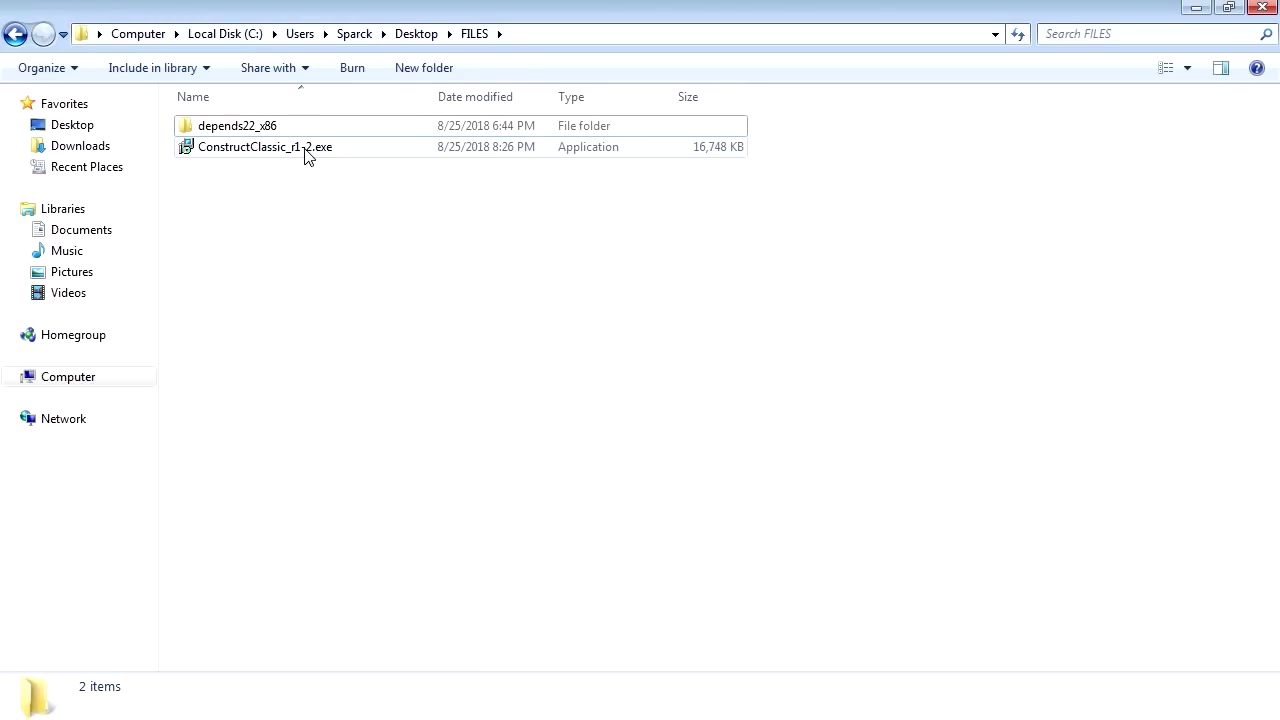
- Run ConstructClassic_r1-2.exe through setup and finish with Construct set to launch
{"action": "double_click", "coordinate": [305, 150]}
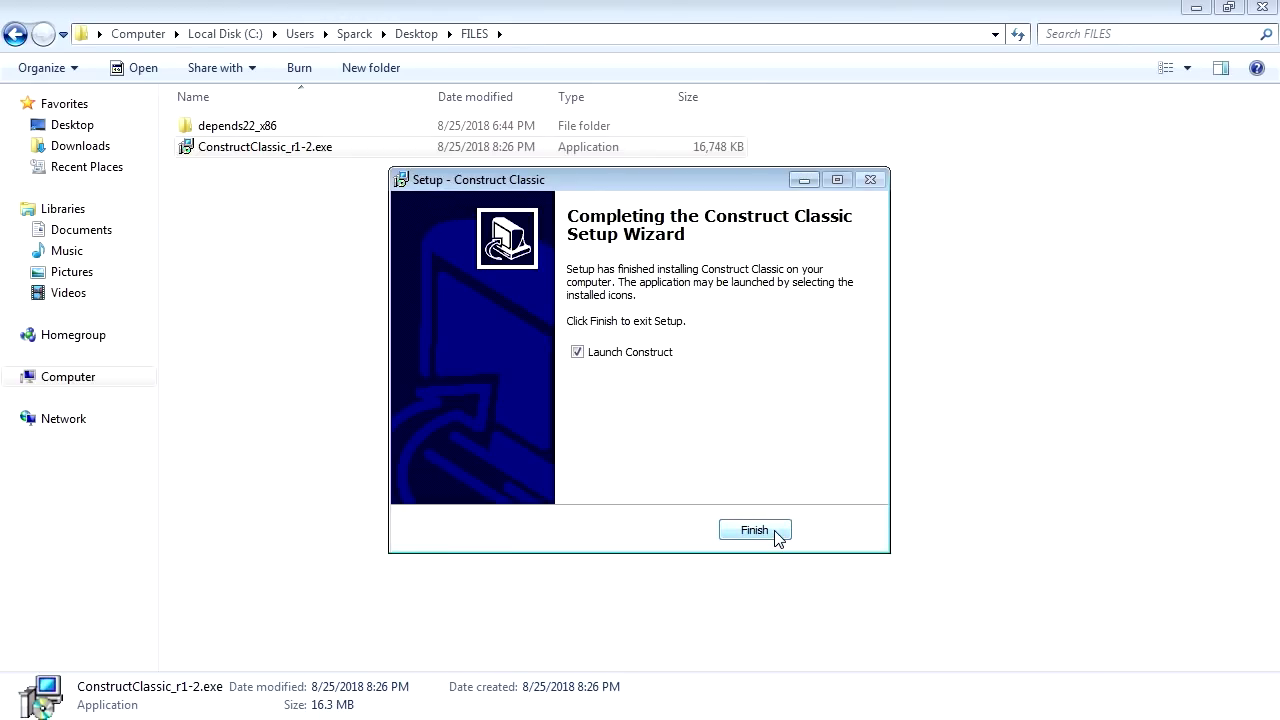
{"action": "left_click", "coordinate": [776, 532]}
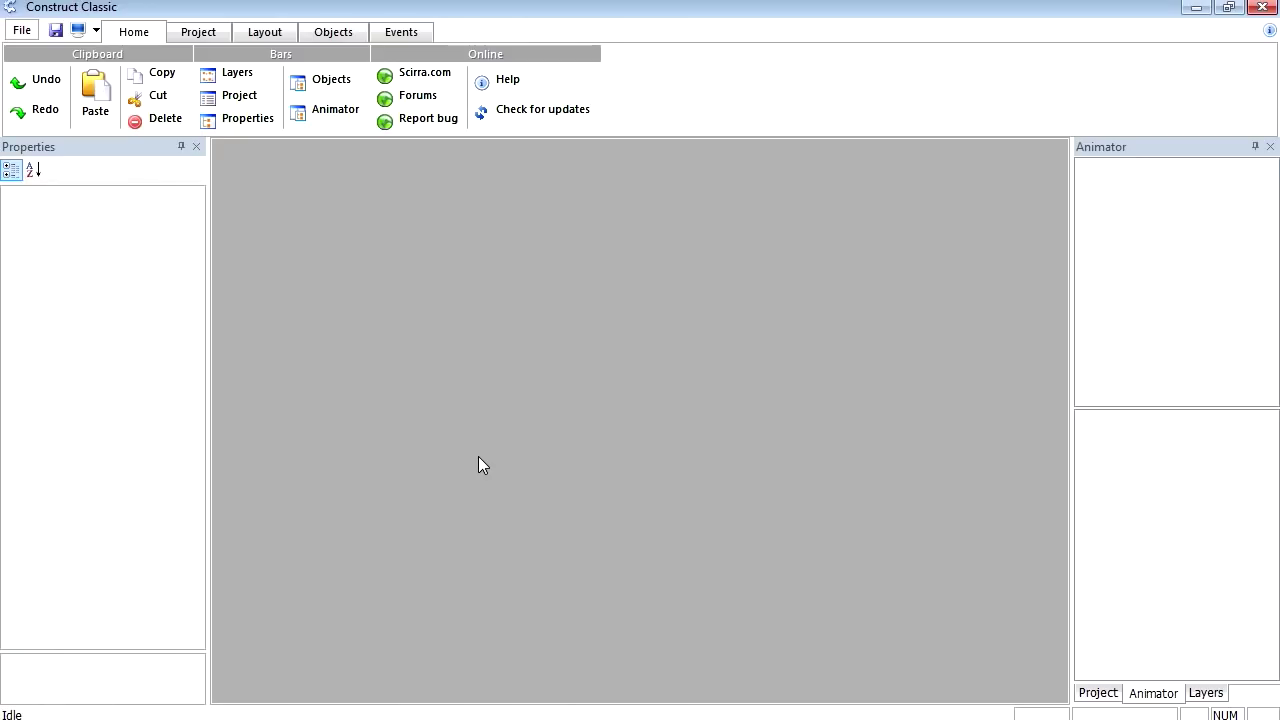
- Create a new Direct-X game project from the File > New menu
{"action": "left_click", "coordinate": [21, 30]}
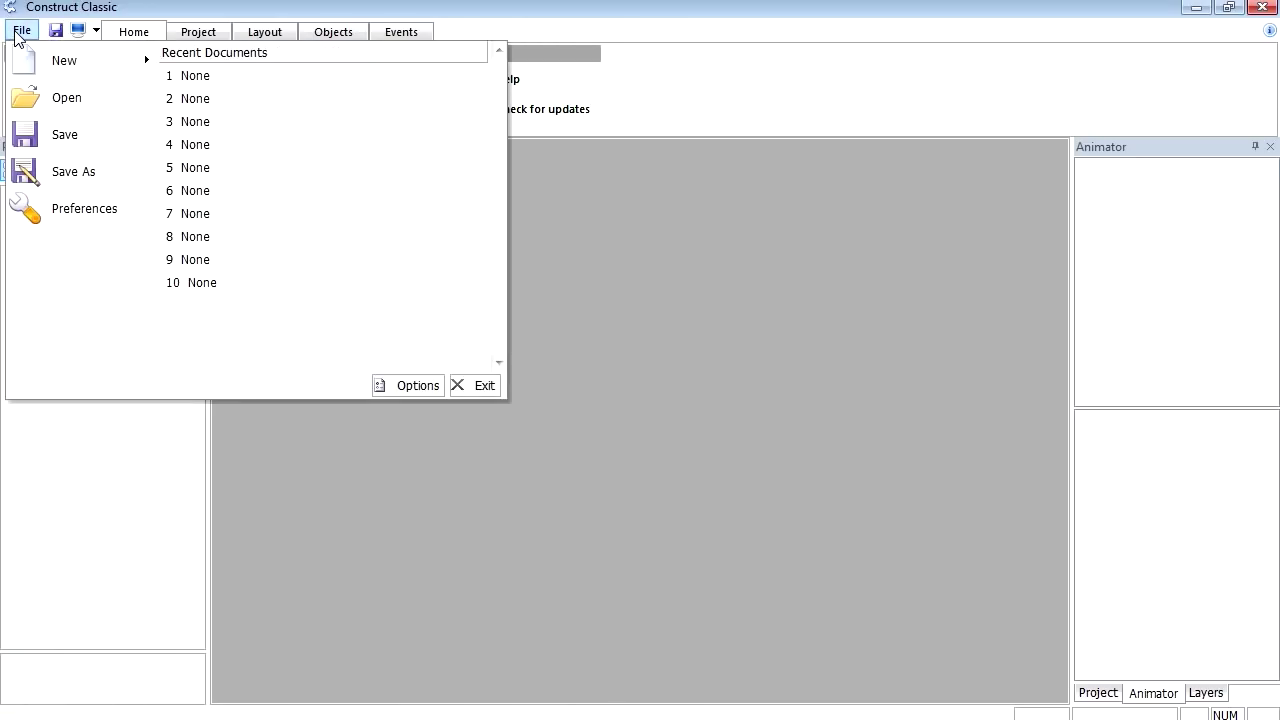
{"action": "mouse_move", "coordinate": [80, 60]}
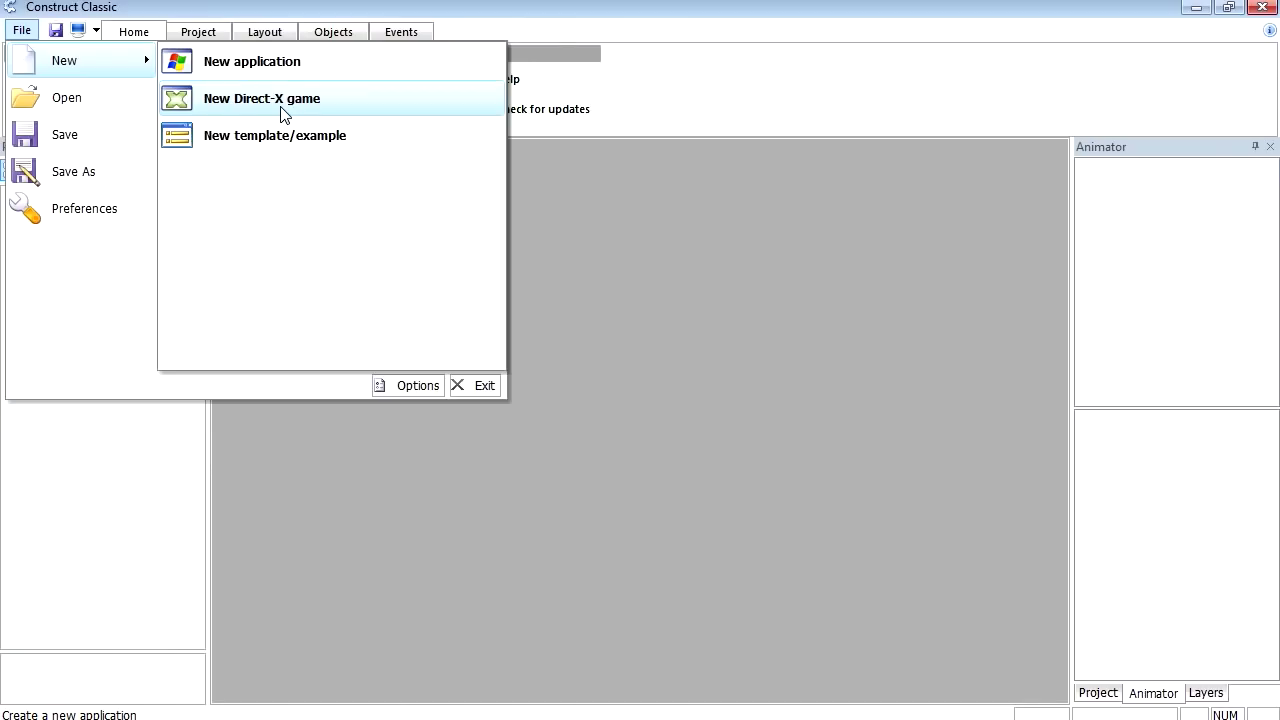
{"action": "left_click", "coordinate": [282, 110]}
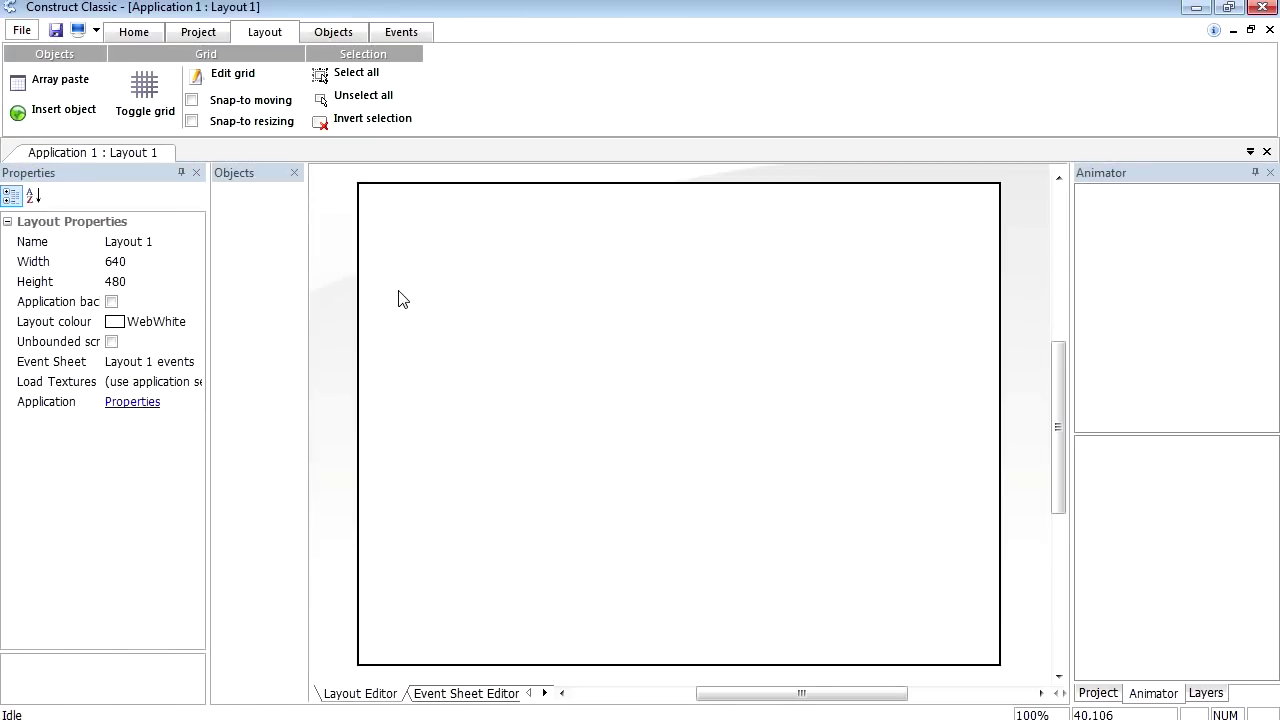
- Insert a Sprite object onto Layout 1
{"action": "right_click", "coordinate": [541, 466]}
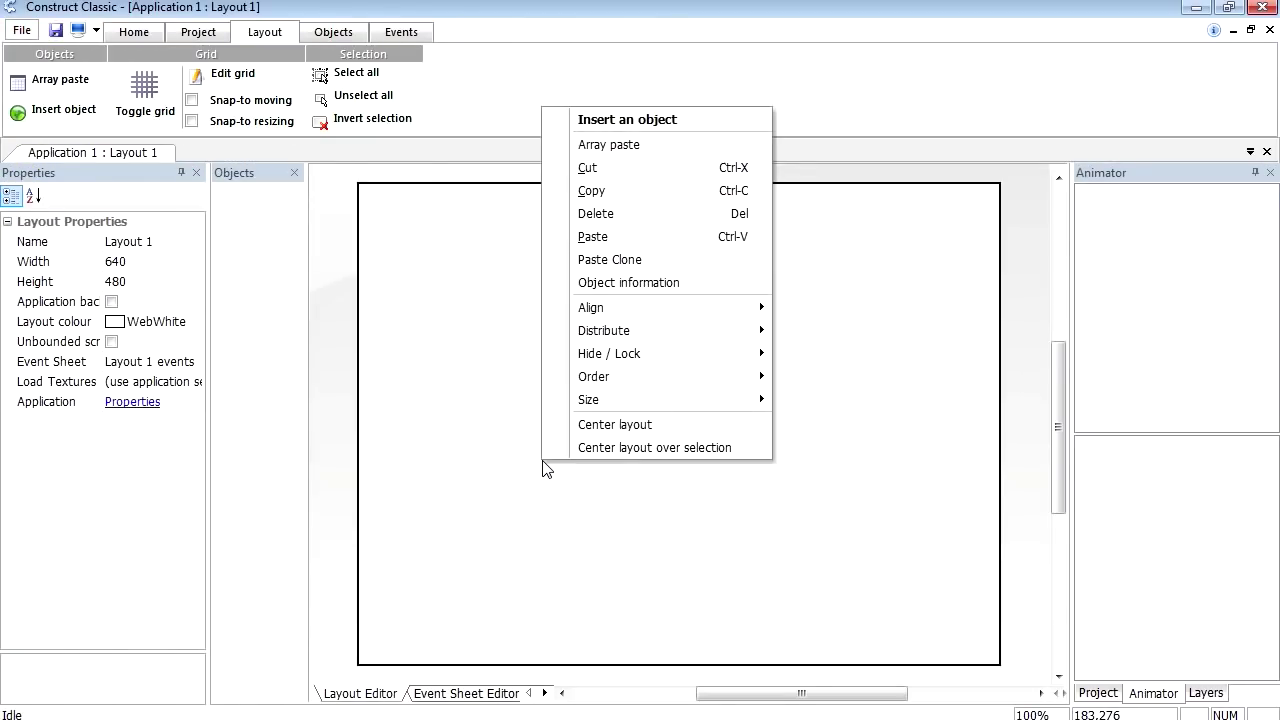
{"action": "left_click", "coordinate": [665, 121]}
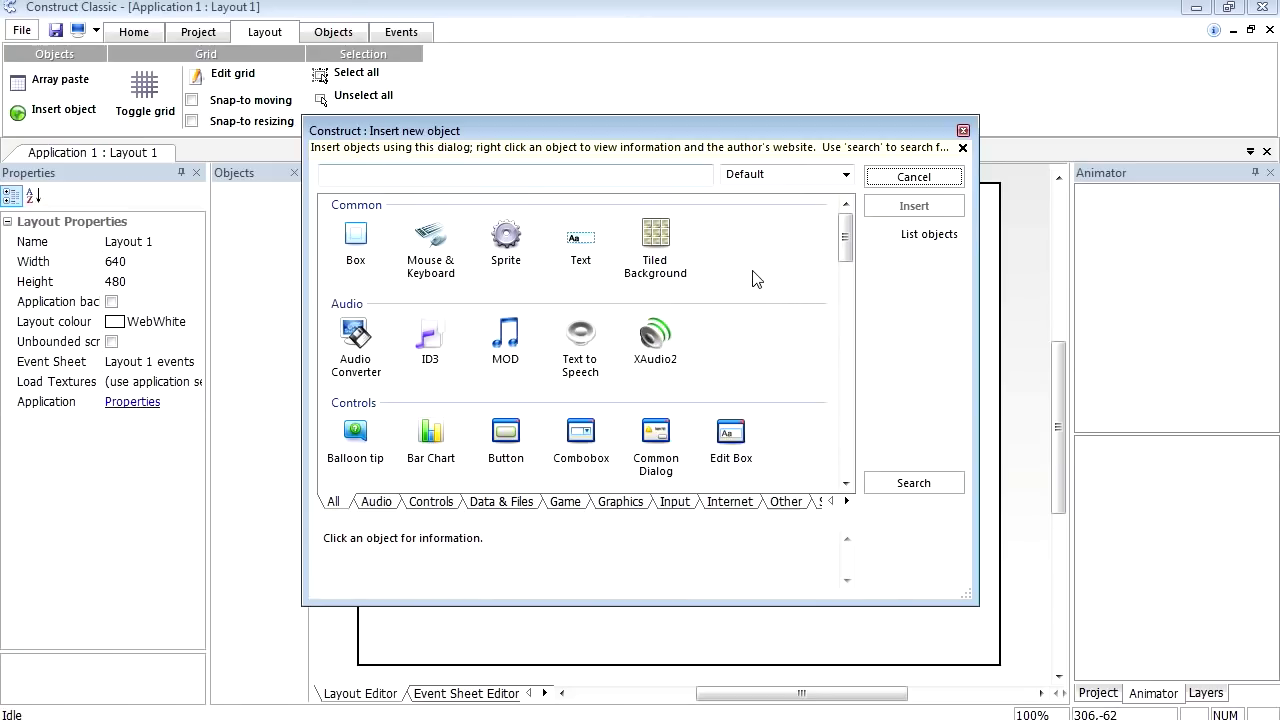
{"action": "double_click", "coordinate": [512, 244]}
{"action": "left_click", "coordinate": [511, 237]}
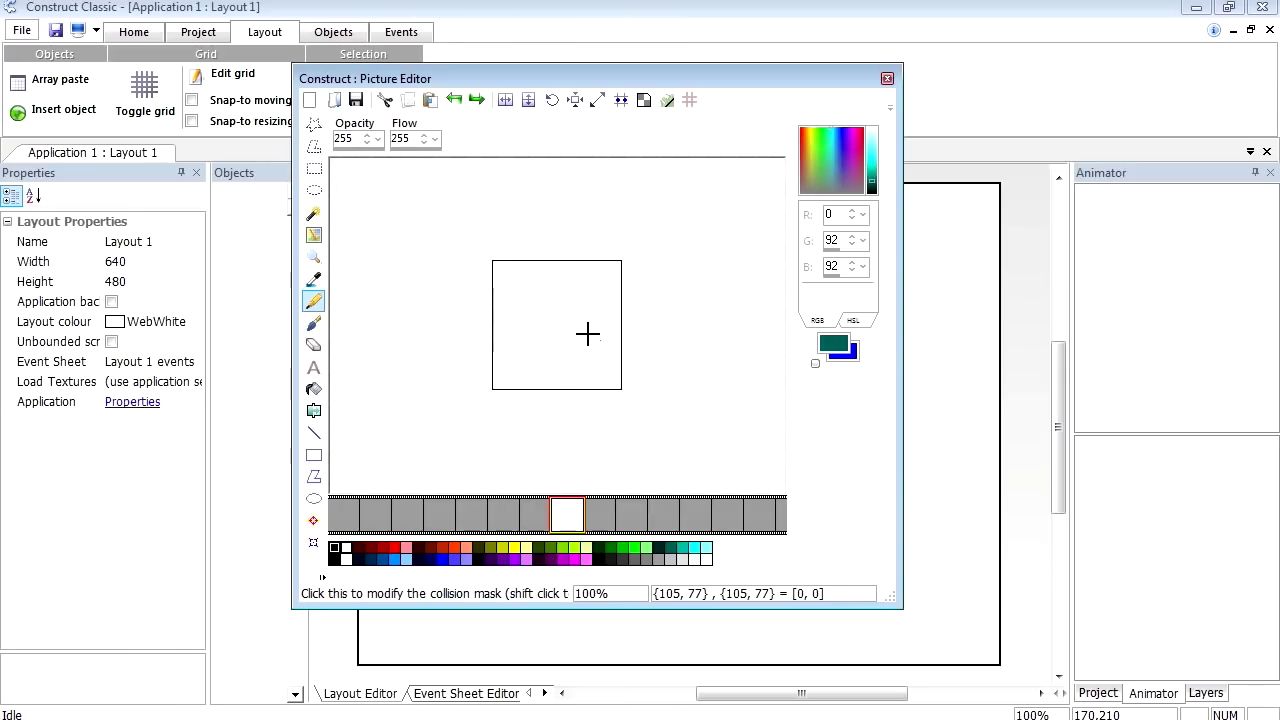
- Pencil the character's head, sides, frowning brow and eye detail, and pick pink
{"action": "scroll", "coordinate": [503, 312], "scroll_direction": "up", "scroll_amount": 1}
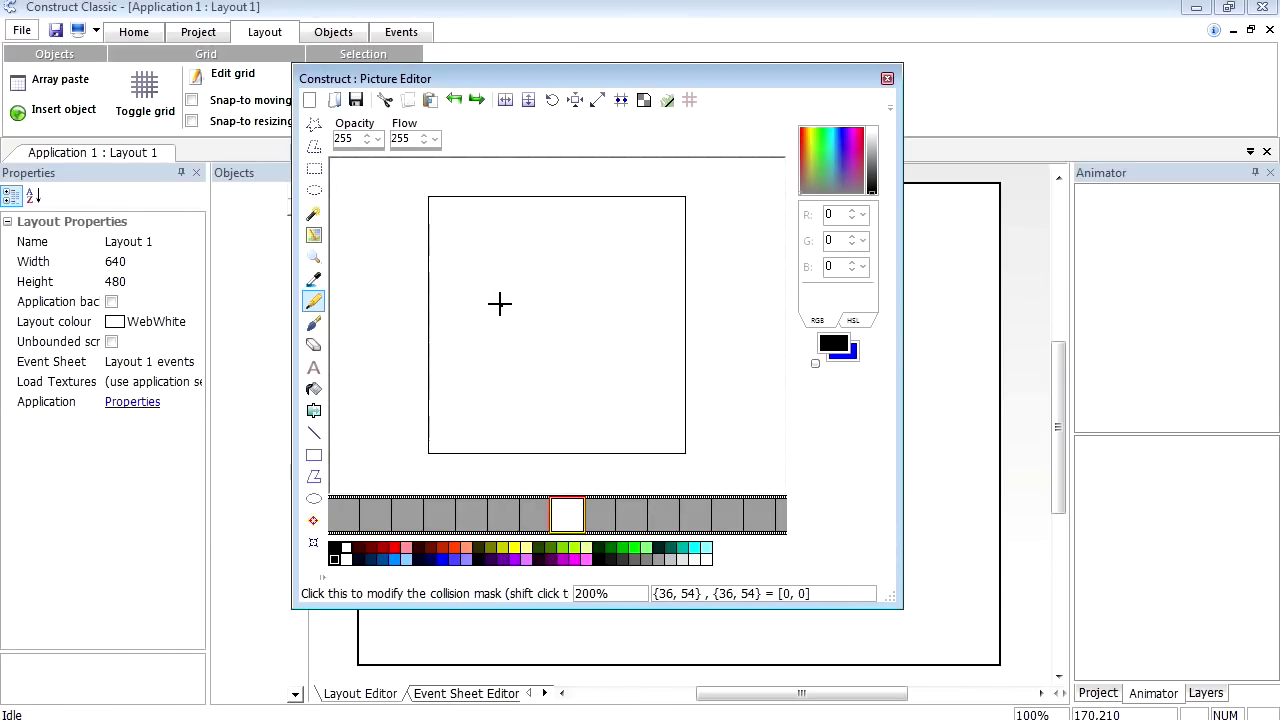
{"action": "mouse_move", "coordinate": [498, 300]}
{"action": "left_mouse_down"}
{"action": "mouse_move", "coordinate": [501, 254]}
{"action": "mouse_move", "coordinate": [557, 217]}
{"action": "mouse_move", "coordinate": [604, 267]}
{"action": "mouse_move", "coordinate": [630, 345]}
{"action": "mouse_move", "coordinate": [589, 332]}
{"action": "left_mouse_up"}
{"action": "mouse_move", "coordinate": [497, 300]}
{"action": "left_mouse_down"}
{"action": "mouse_move", "coordinate": [483, 338]}
{"action": "mouse_move", "coordinate": [500, 344]}
{"action": "mouse_move", "coordinate": [509, 325]}
{"action": "mouse_move", "coordinate": [476, 443]}
{"action": "mouse_move", "coordinate": [516, 447]}
{"action": "mouse_move", "coordinate": [510, 404]}
{"action": "mouse_move", "coordinate": [529, 389]}
{"action": "mouse_move", "coordinate": [572, 408]}
{"action": "mouse_move", "coordinate": [570, 438]}
{"action": "mouse_move", "coordinate": [623, 441]}
{"action": "mouse_move", "coordinate": [631, 426]}
{"action": "mouse_move", "coordinate": [595, 404]}
{"action": "mouse_move", "coordinate": [594, 381]}
{"action": "mouse_move", "coordinate": [506, 358]}
{"action": "left_mouse_up"}
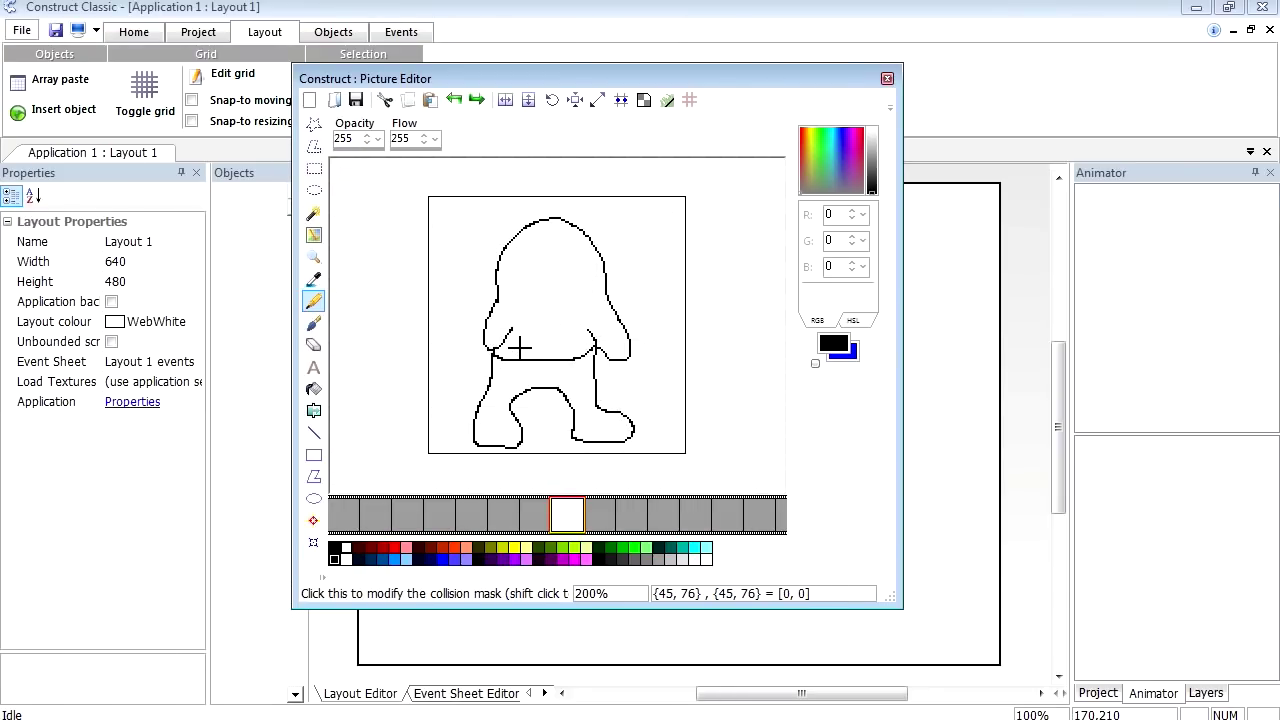
{"action": "mouse_move", "coordinate": [528, 260]}
{"action": "left_mouse_down"}
{"action": "mouse_move", "coordinate": [602, 261]}
{"action": "mouse_move", "coordinate": [537, 273]}
{"action": "mouse_move", "coordinate": [585, 279]}
{"action": "left_mouse_up"}
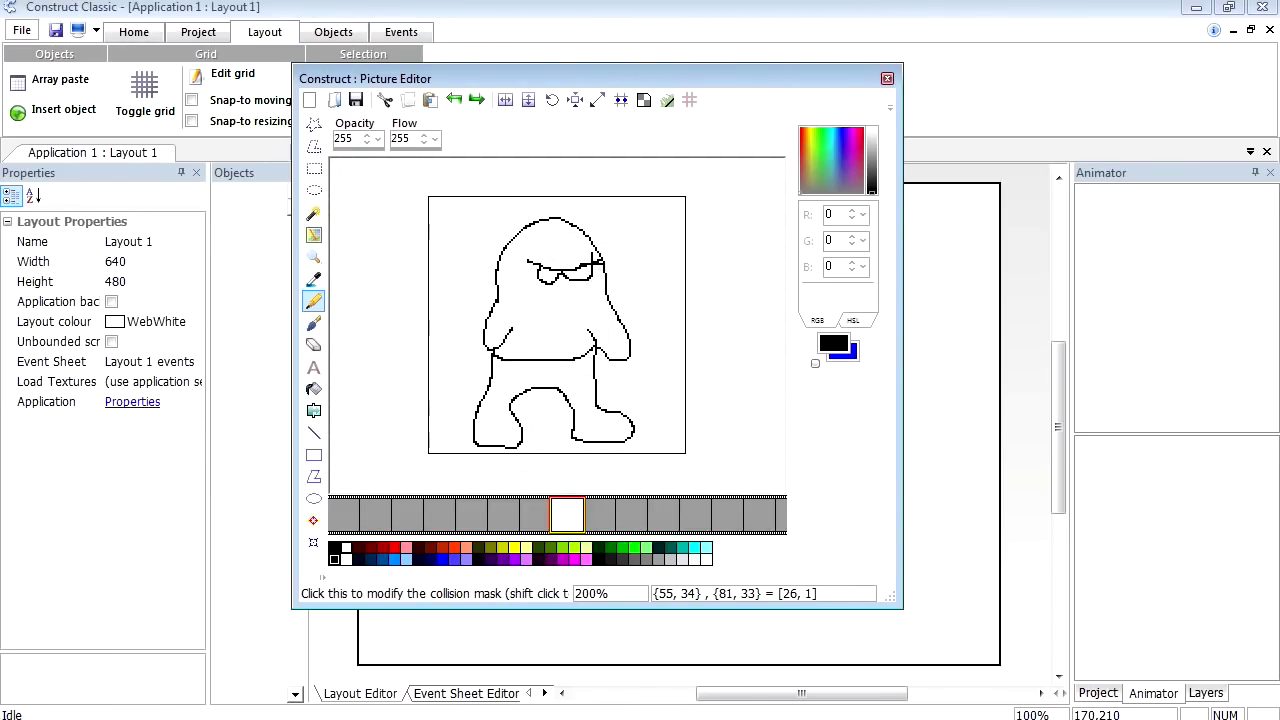
{"action": "left_click_drag", "start_coordinate": [549, 271], "coordinate": [563, 273]}
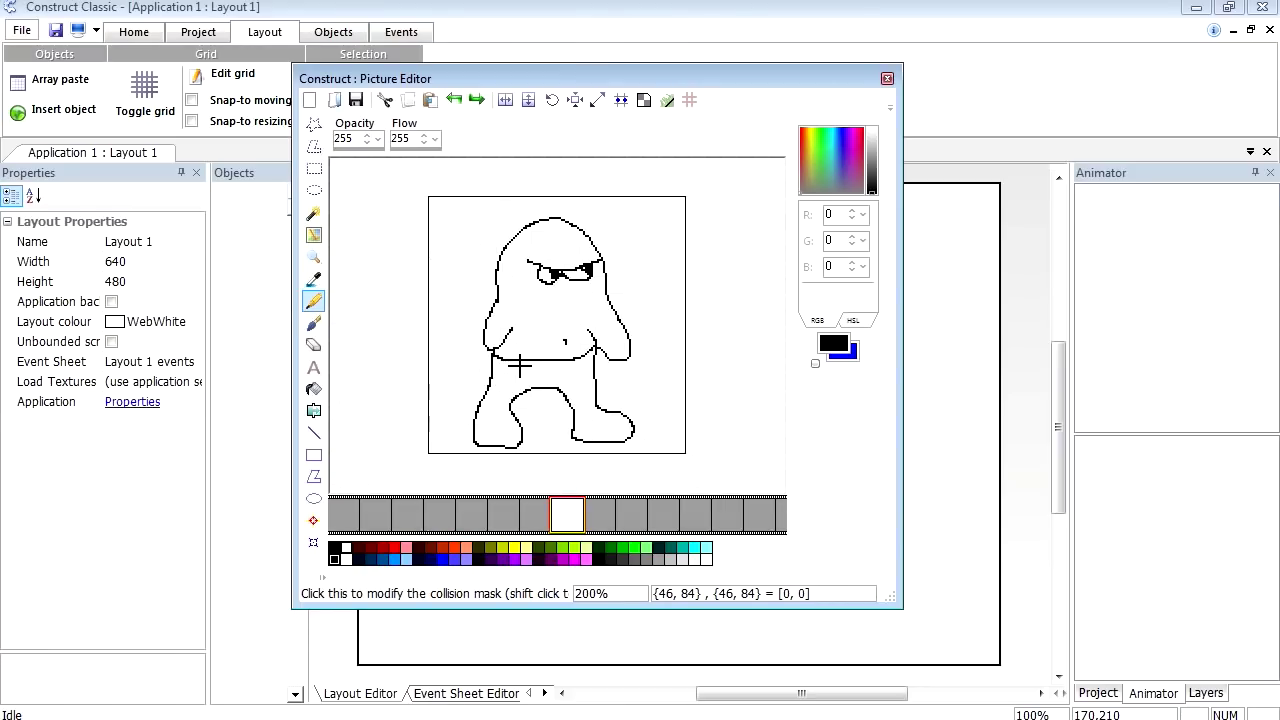
{"action": "left_click", "coordinate": [590, 560]}
{"action": "left_click", "coordinate": [406, 547]}
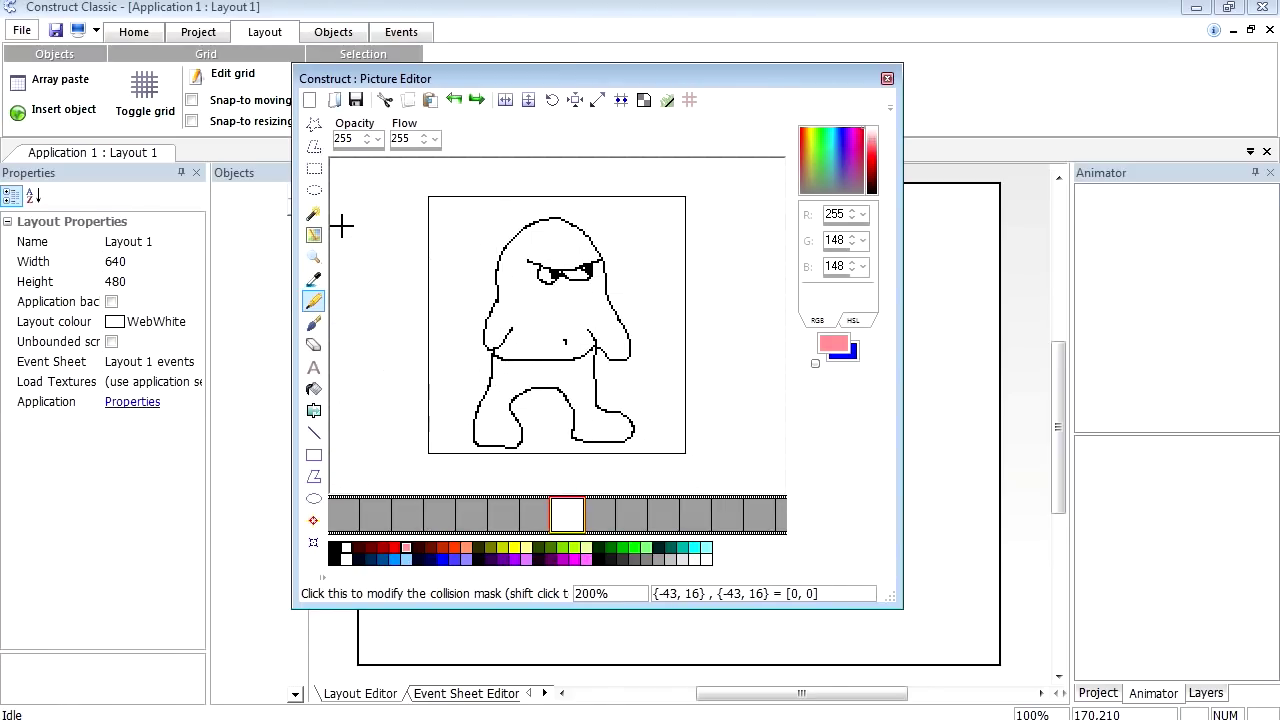
- Flood-fill the character's upper body pink and its legs green
{"action": "left_click", "coordinate": [313, 390]}
{"action": "left_click", "coordinate": [545, 290]}
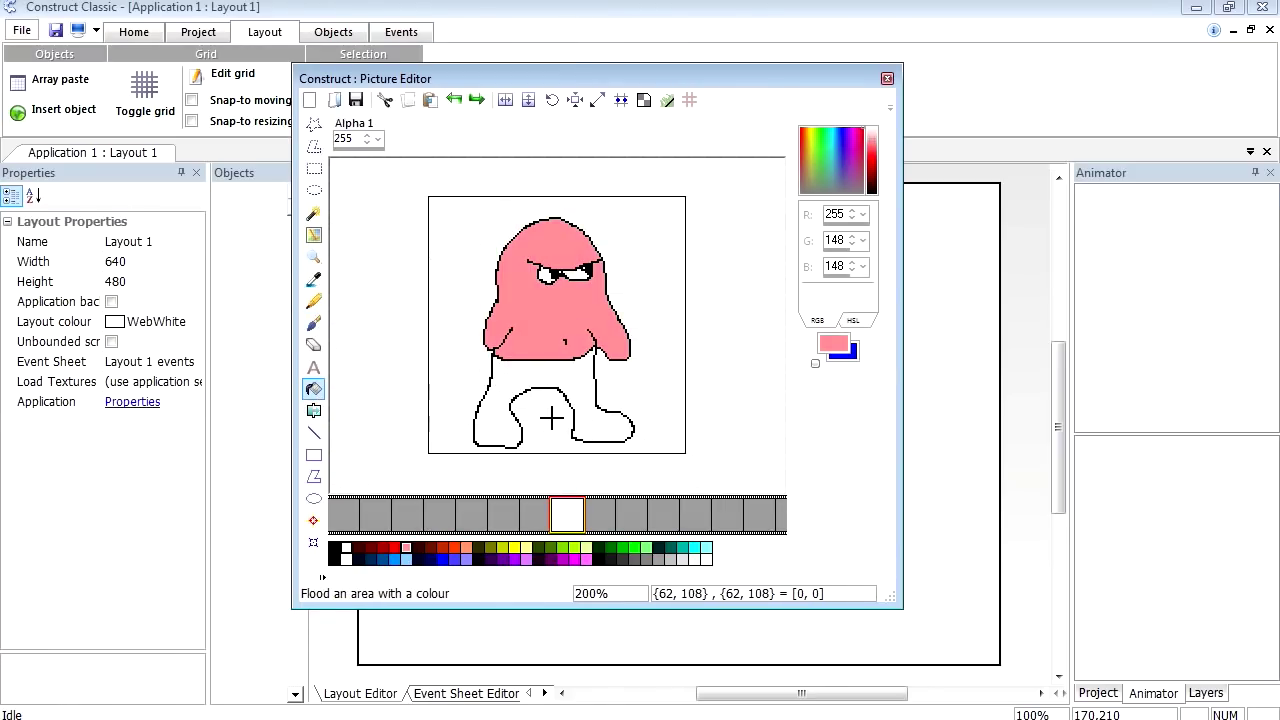
{"action": "left_click", "coordinate": [562, 548]}
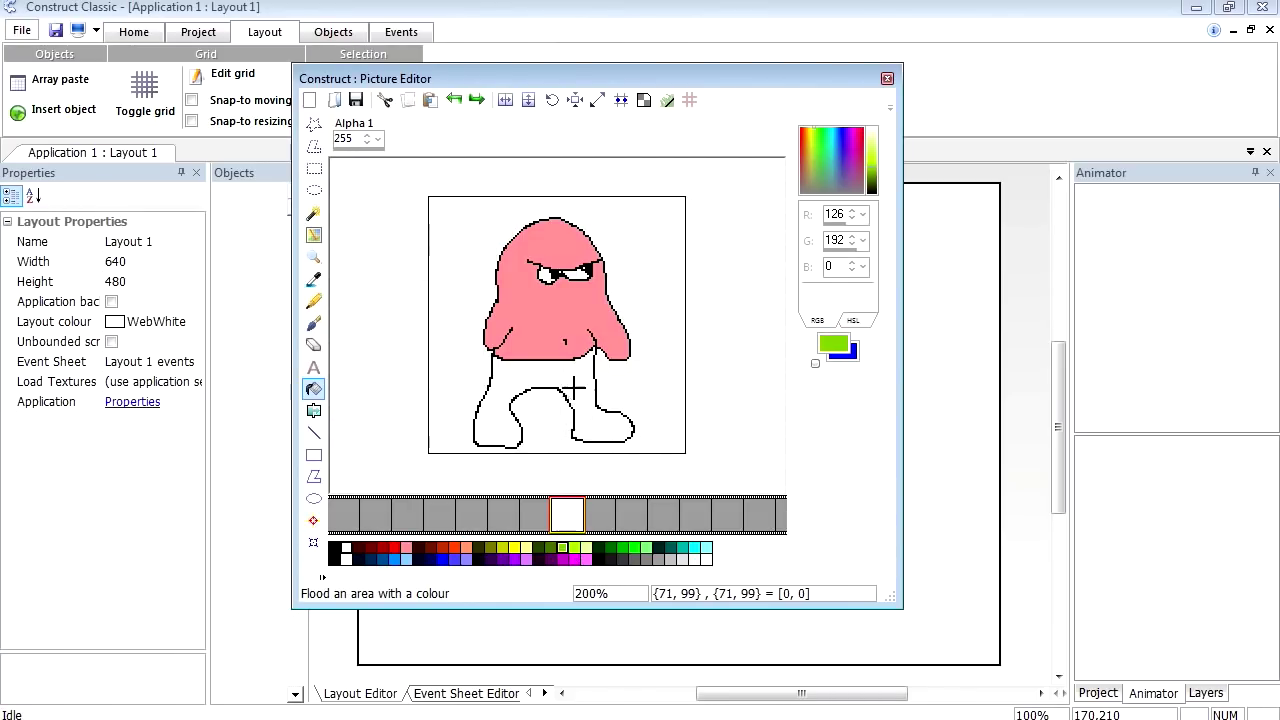
{"action": "left_click", "coordinate": [571, 377]}
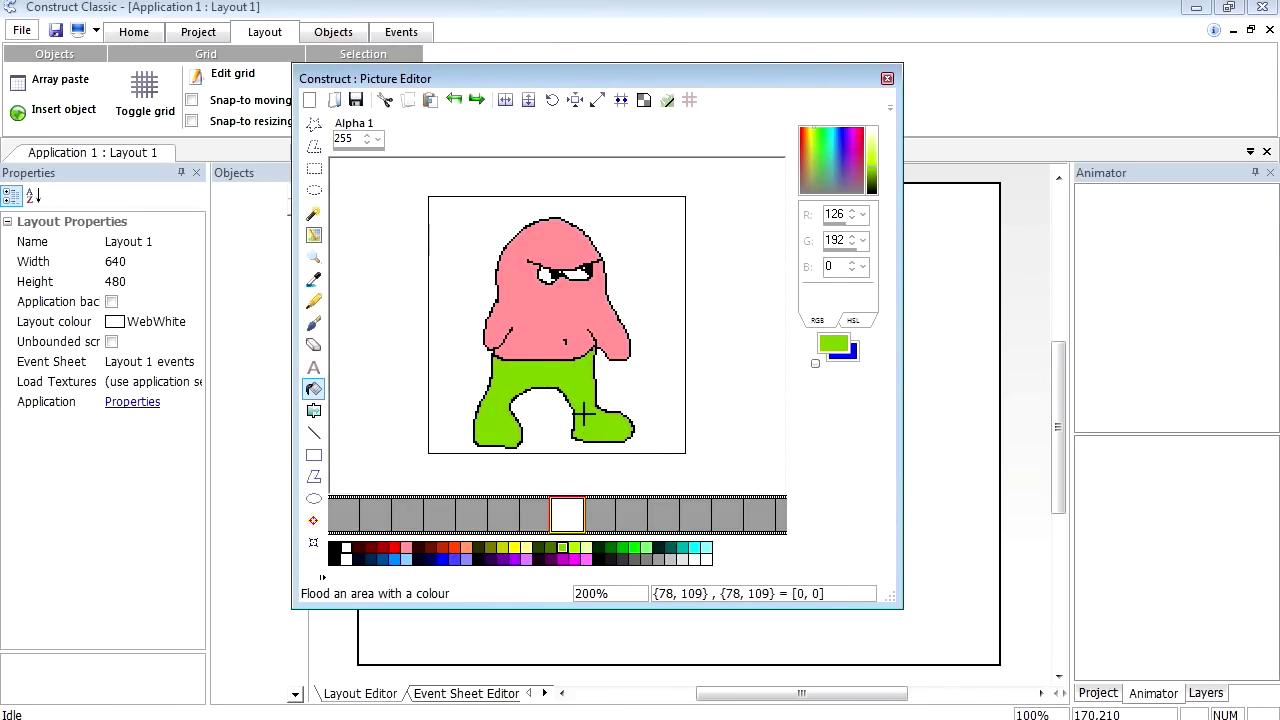
- Save the sprite image and nudge the character slightly left on the layout
{"action": "left_click_drag", "start_coordinate": [871, 160], "coordinate": [871, 127]}
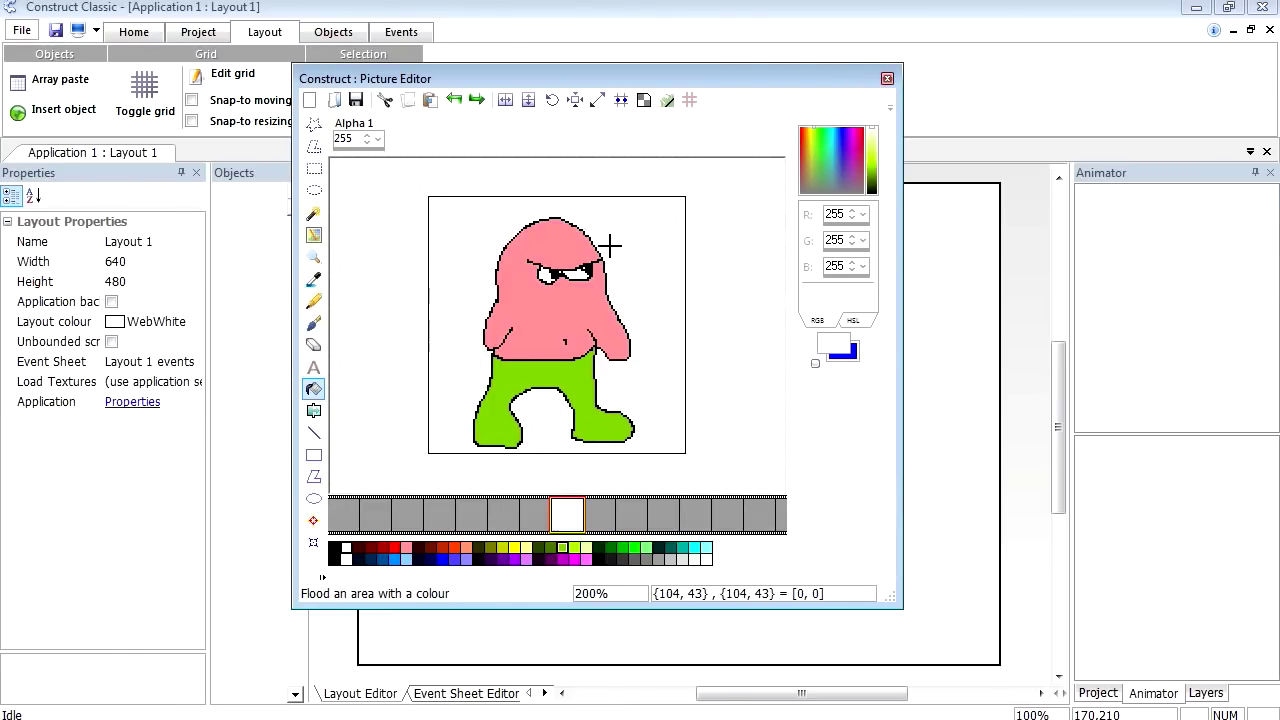
{"action": "left_click", "coordinate": [886, 78]}
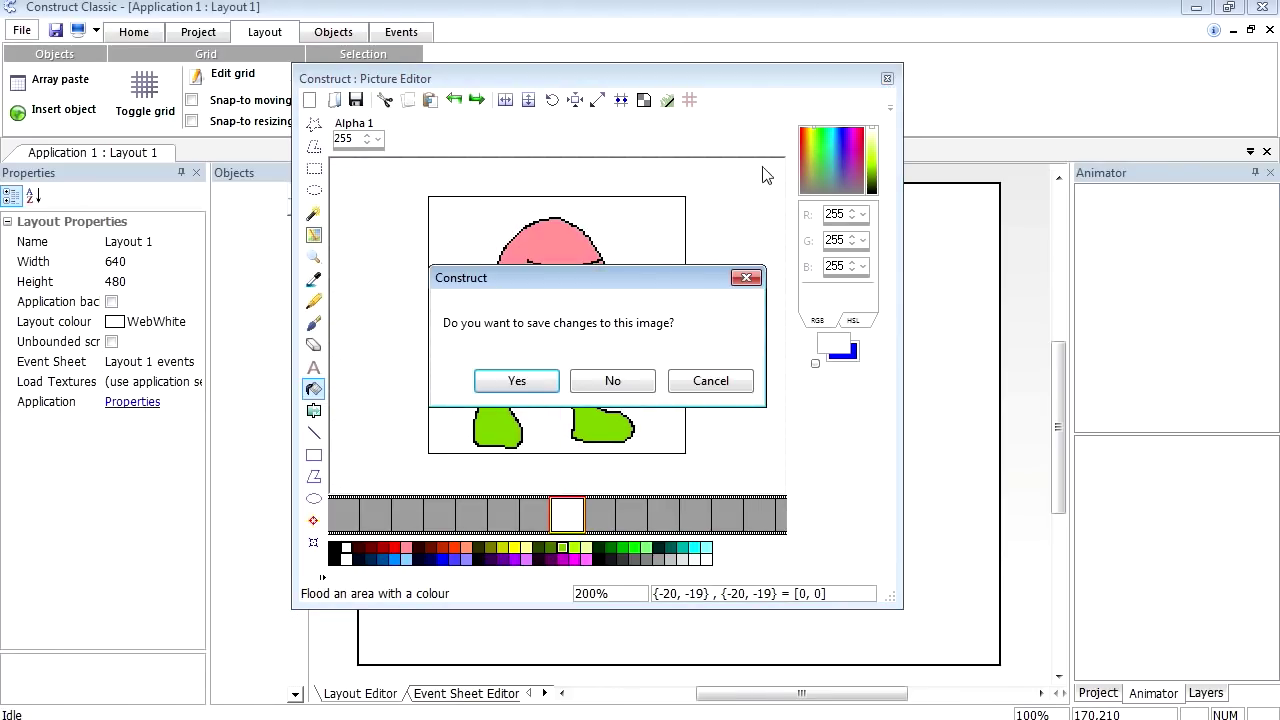
{"action": "left_click", "coordinate": [530, 382]}
{"action": "left_click_drag", "start_coordinate": [650, 403], "coordinate": [602, 400]}
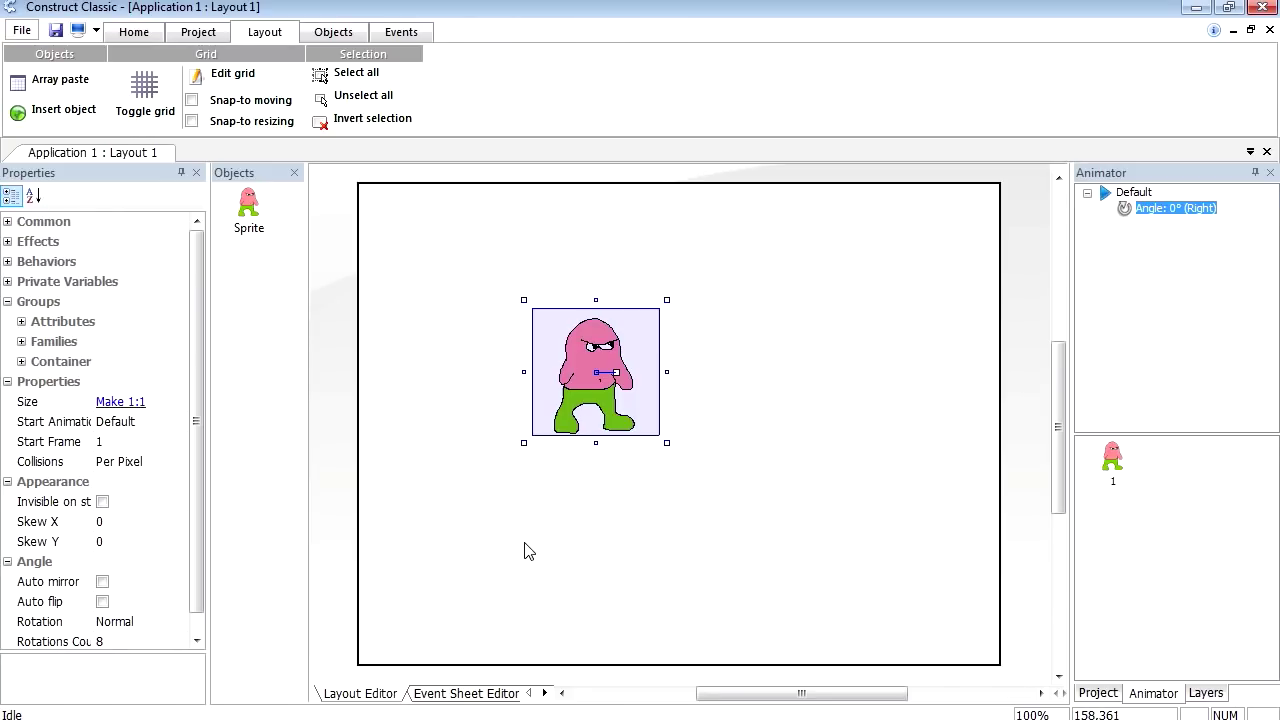
- Insert a Tiled Background object into the layout
{"action": "right_click", "coordinate": [578, 551]}
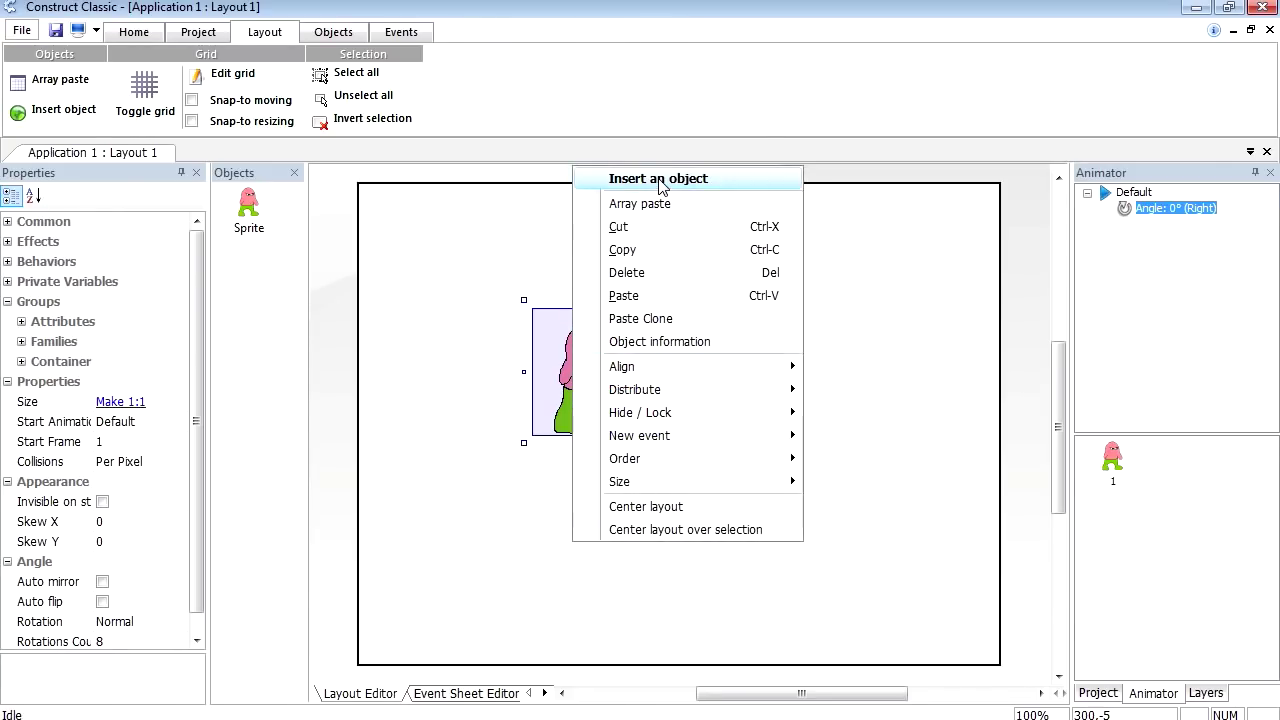
{"action": "left_click", "coordinate": [614, 172]}
{"action": "left_click", "coordinate": [664, 238]}
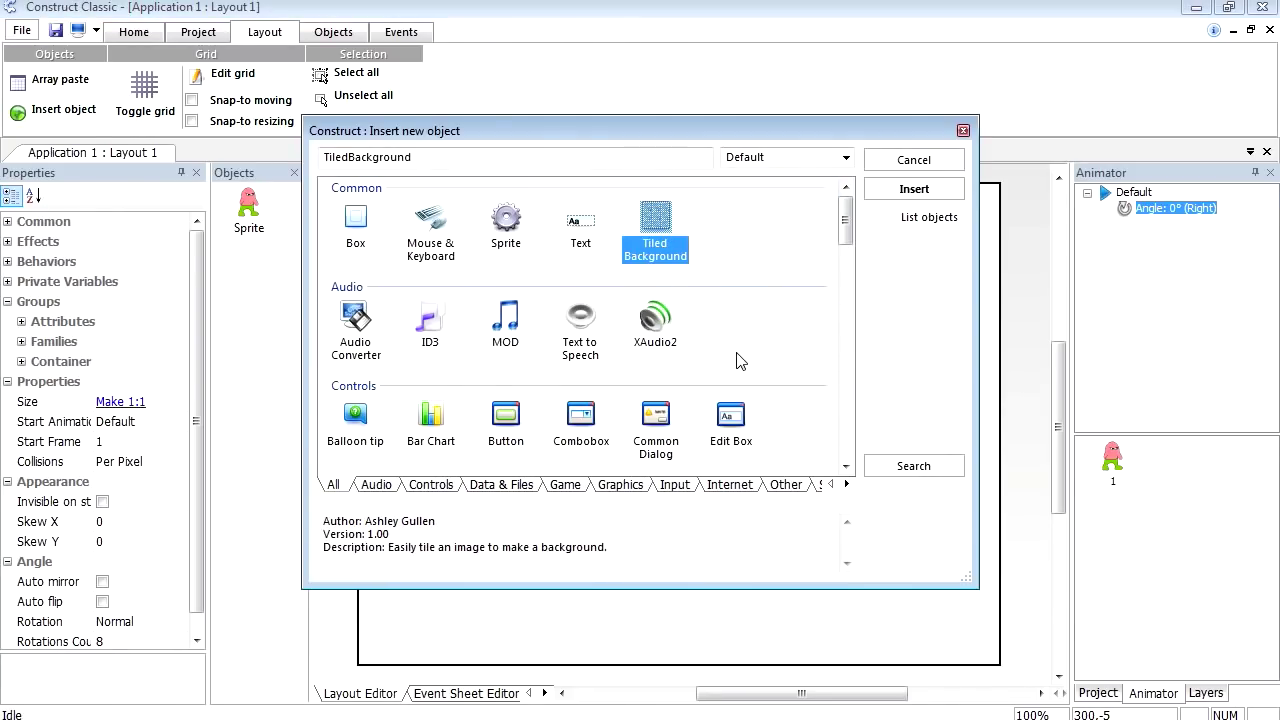
{"action": "left_click", "coordinate": [914, 189]}
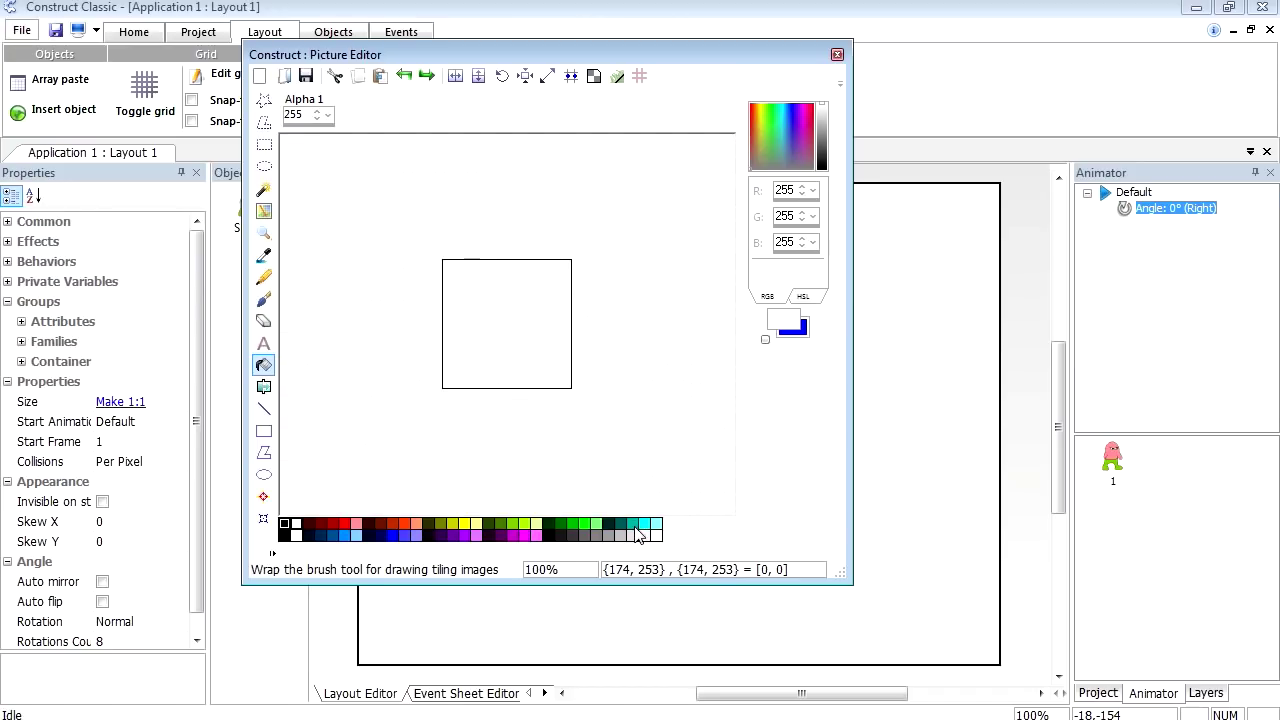
- Fill the tile teal, scribble purple lines, save it, and place it lower left
{"action": "left_click", "coordinate": [633, 527]}
{"action": "left_click", "coordinate": [497, 349]}
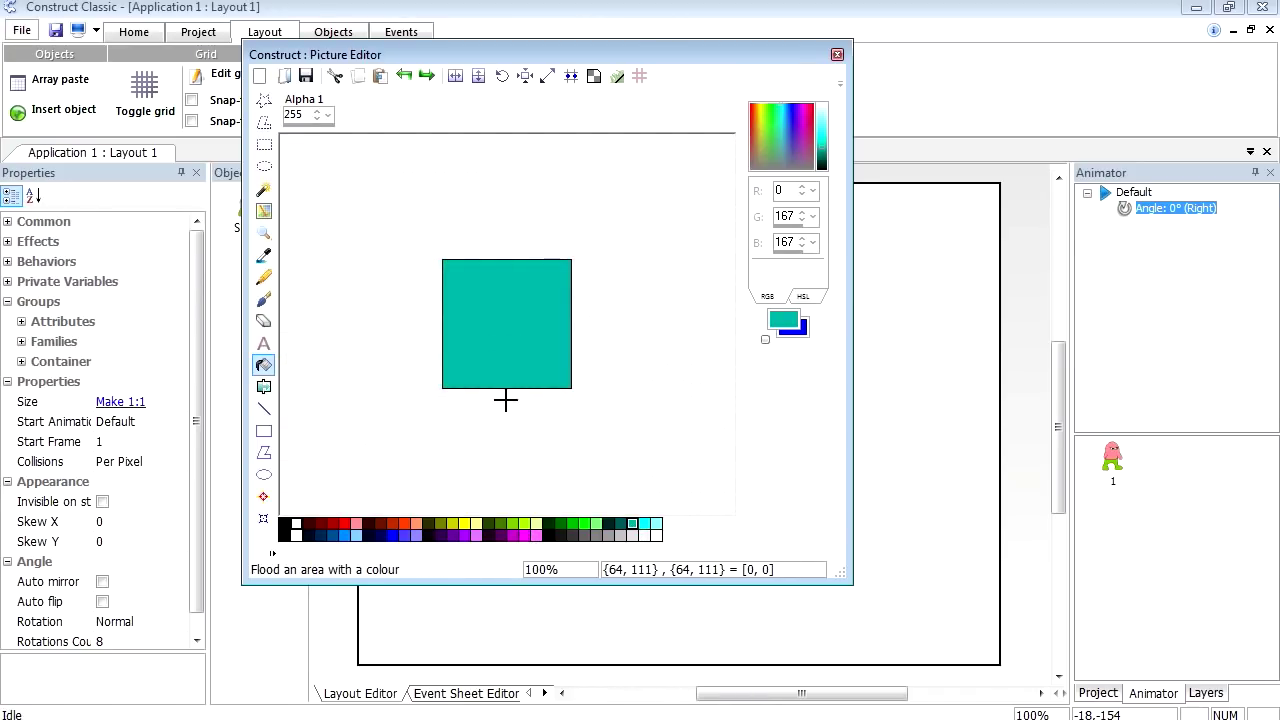
{"action": "left_click", "coordinate": [464, 535]}
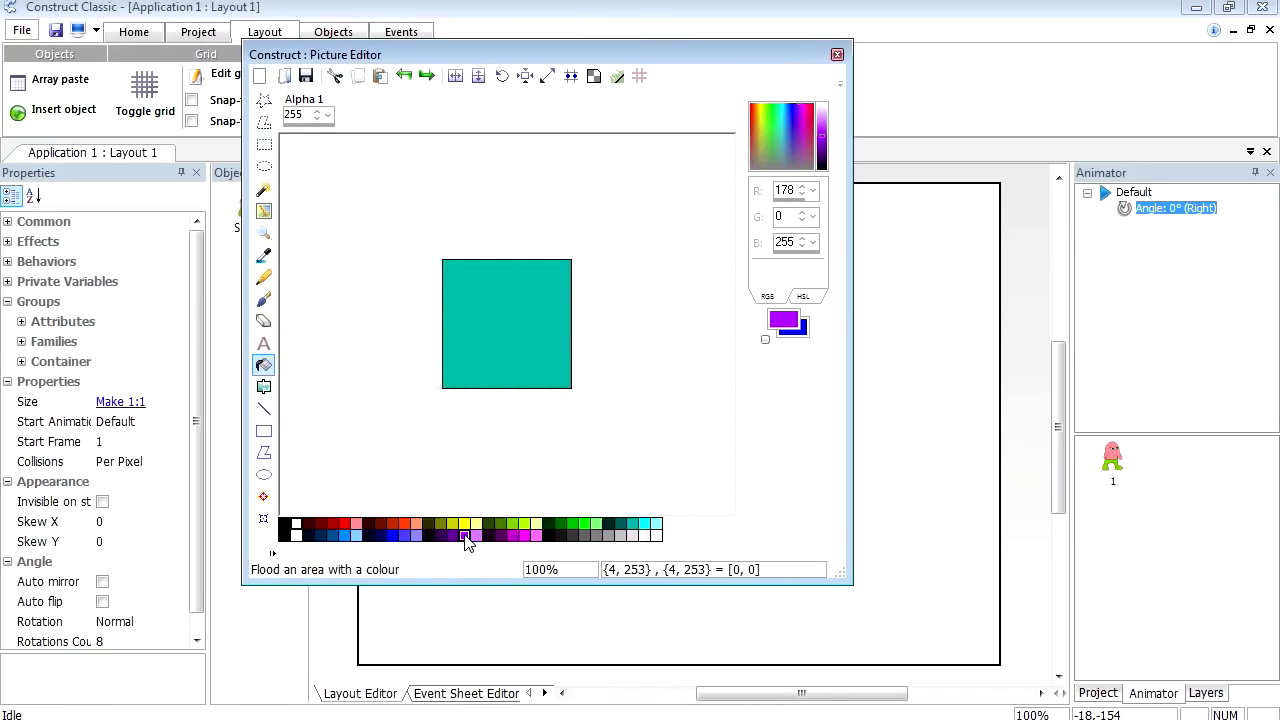
{"action": "left_click", "coordinate": [263, 277]}
{"action": "mouse_move", "coordinate": [457, 272]}
{"action": "left_mouse_down"}
{"action": "mouse_move", "coordinate": [508, 271]}
{"action": "mouse_move", "coordinate": [466, 303]}
{"action": "mouse_move", "coordinate": [423, 280]}
{"action": "mouse_move", "coordinate": [508, 288]}
{"action": "mouse_move", "coordinate": [529, 271]}
{"action": "mouse_move", "coordinate": [503, 331]}
{"action": "left_mouse_up"}
{"action": "key", "text": "Escape"}
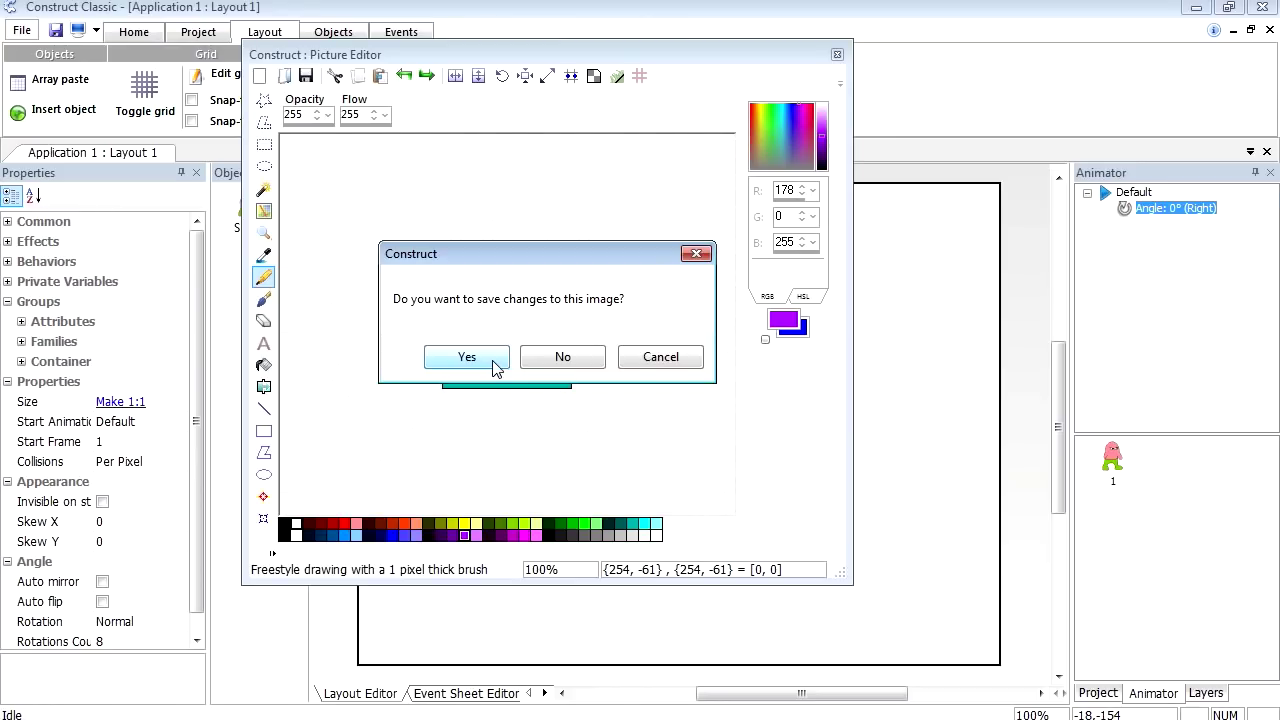
{"action": "left_click", "coordinate": [467, 357]}
{"action": "left_click_drag", "start_coordinate": [814, 530], "coordinate": [1007, 620]}
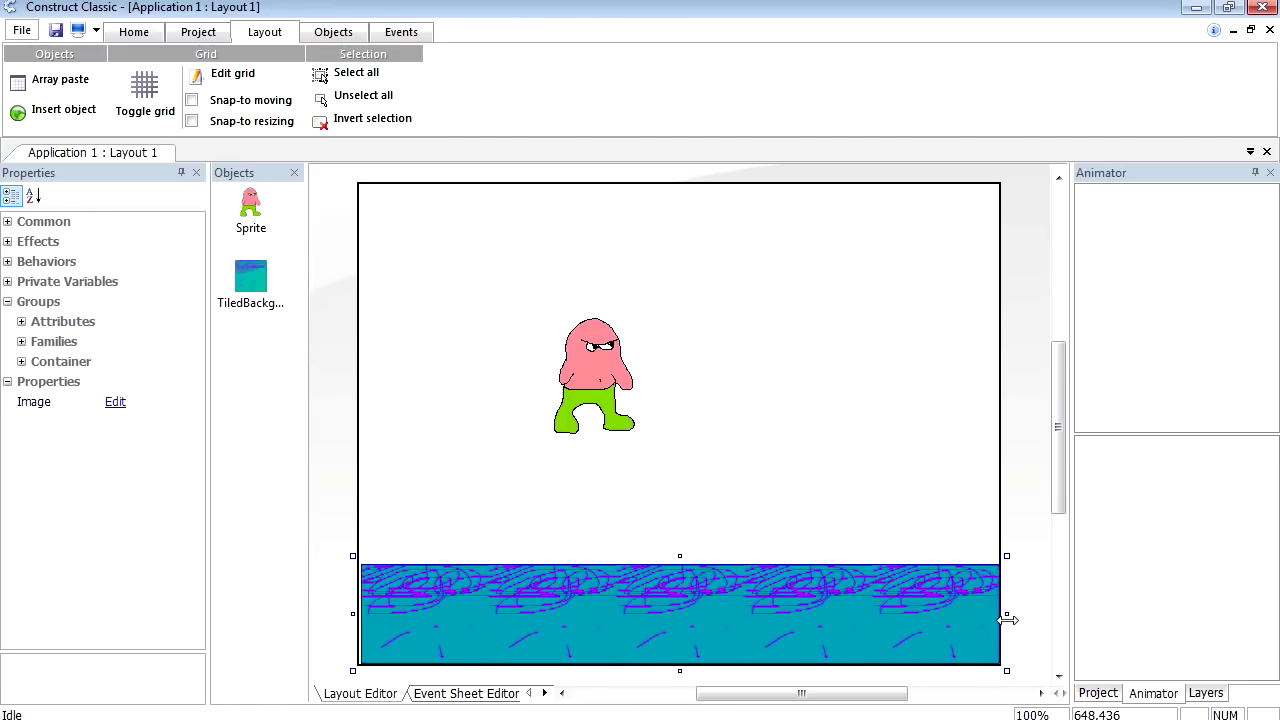
- Widen the ground strip slightly left and test-run the game in the DX9 preview
{"action": "left_click_drag", "start_coordinate": [354, 618], "coordinate": [349, 618]}
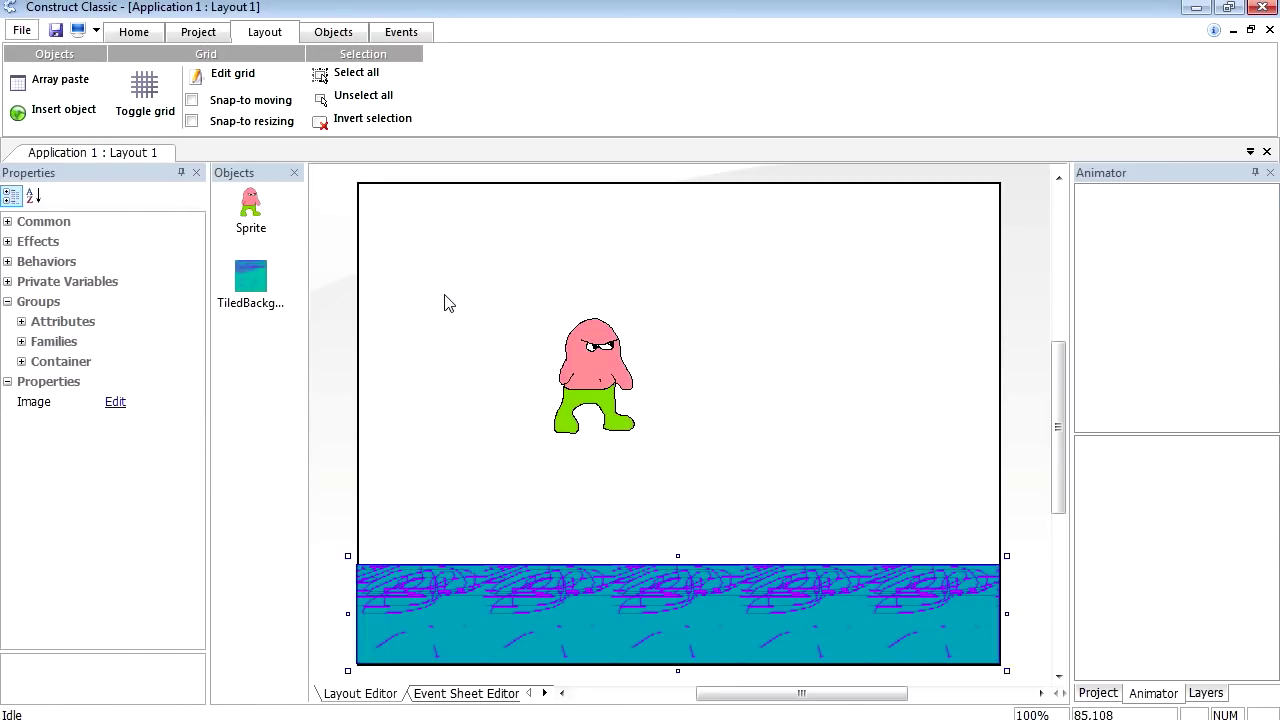
{"action": "left_click", "coordinate": [78, 30]}
{"action": "left_click_drag", "start_coordinate": [581, 139], "coordinate": [587, 92]}
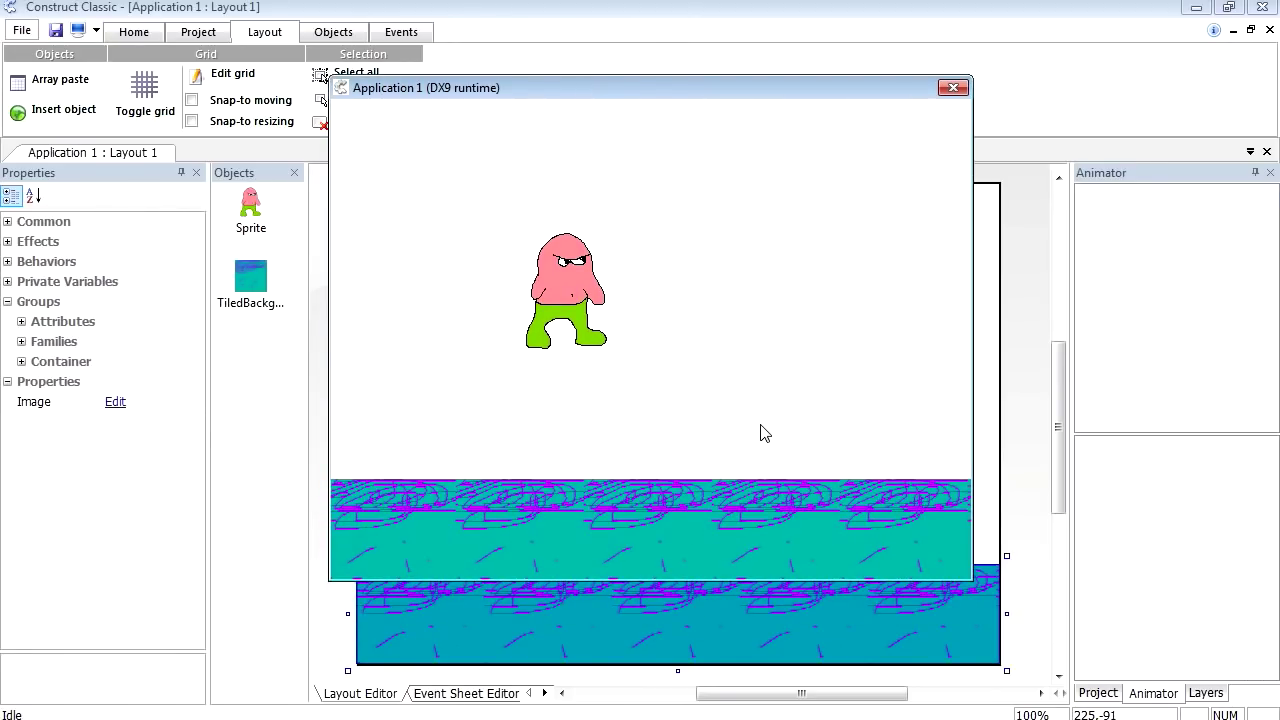
{"action": "left_click", "coordinate": [952, 89]}
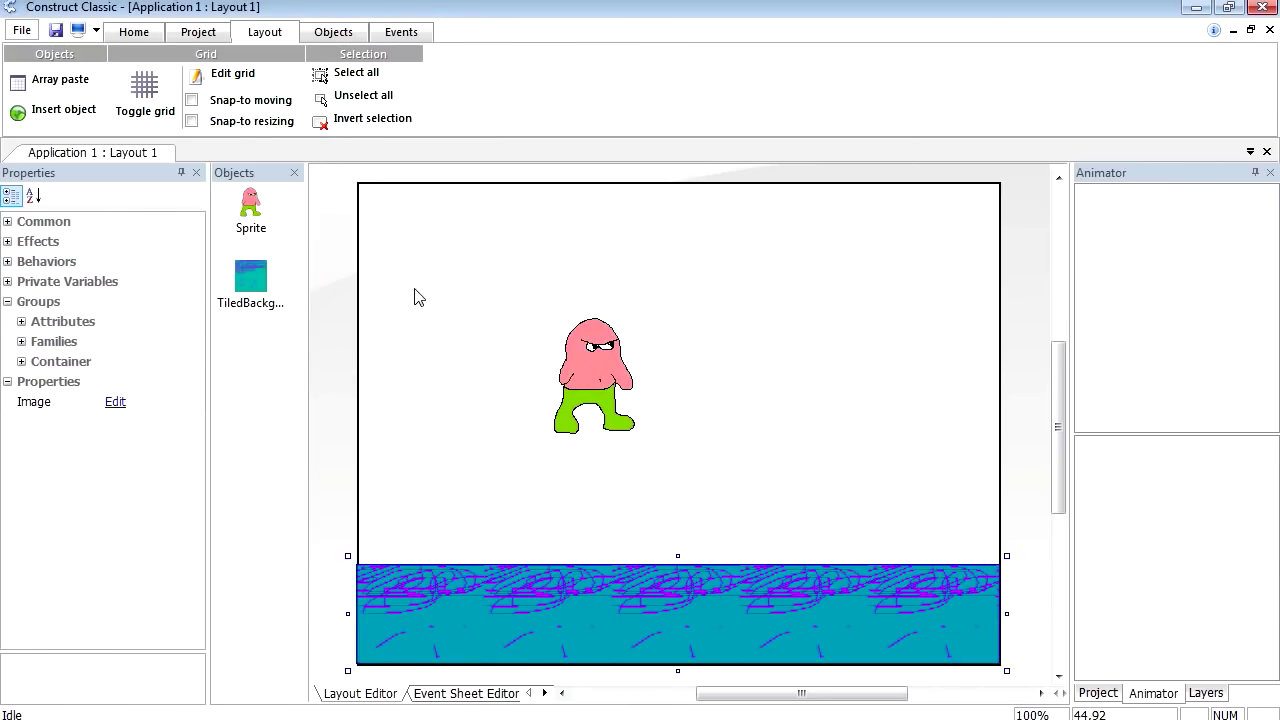
{"action": "left_click", "coordinate": [607, 397]}
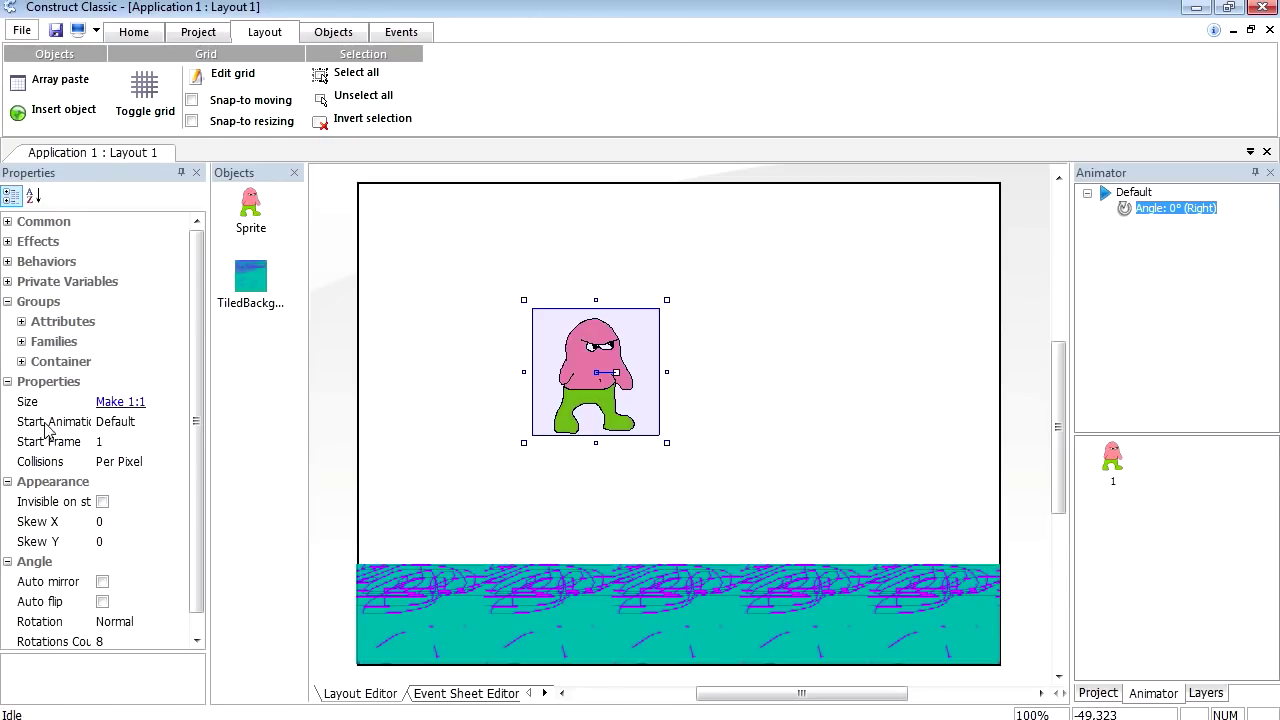
- Add the Platform behavior to the pink character sprite
{"action": "left_click", "coordinate": [7, 261]}
{"action": "left_click", "coordinate": [106, 282]}
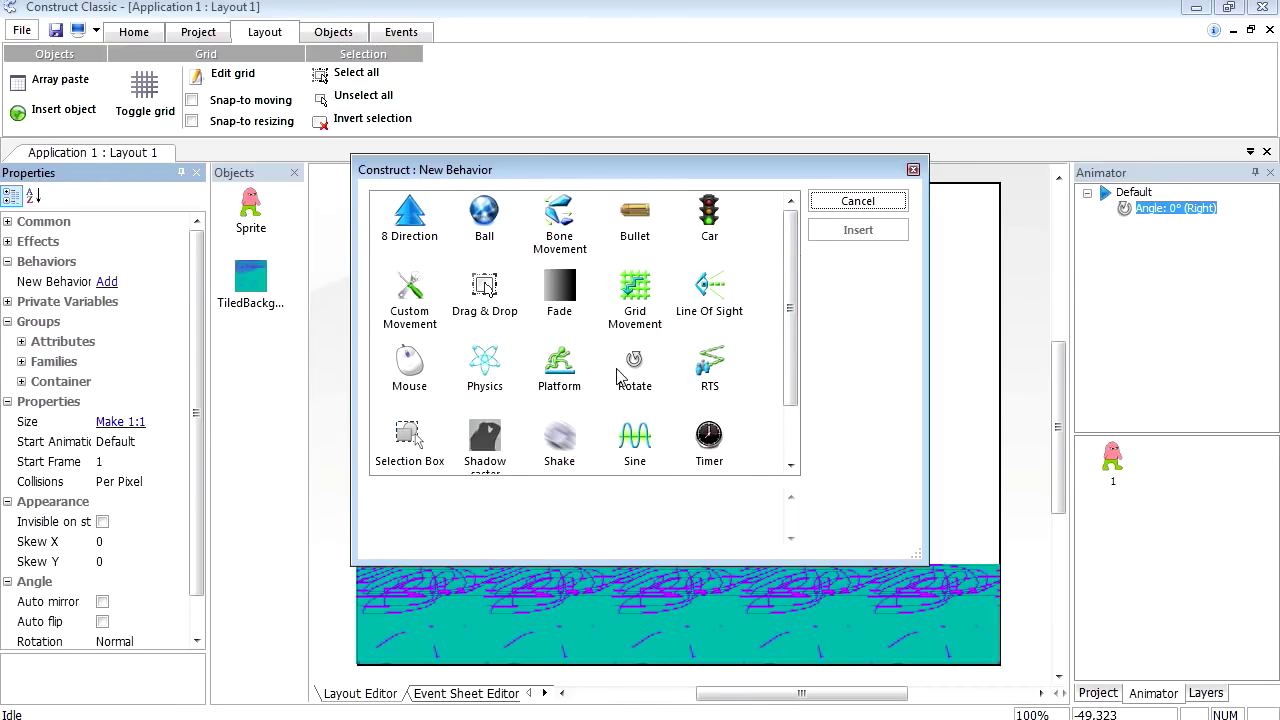
{"action": "left_click", "coordinate": [559, 369]}
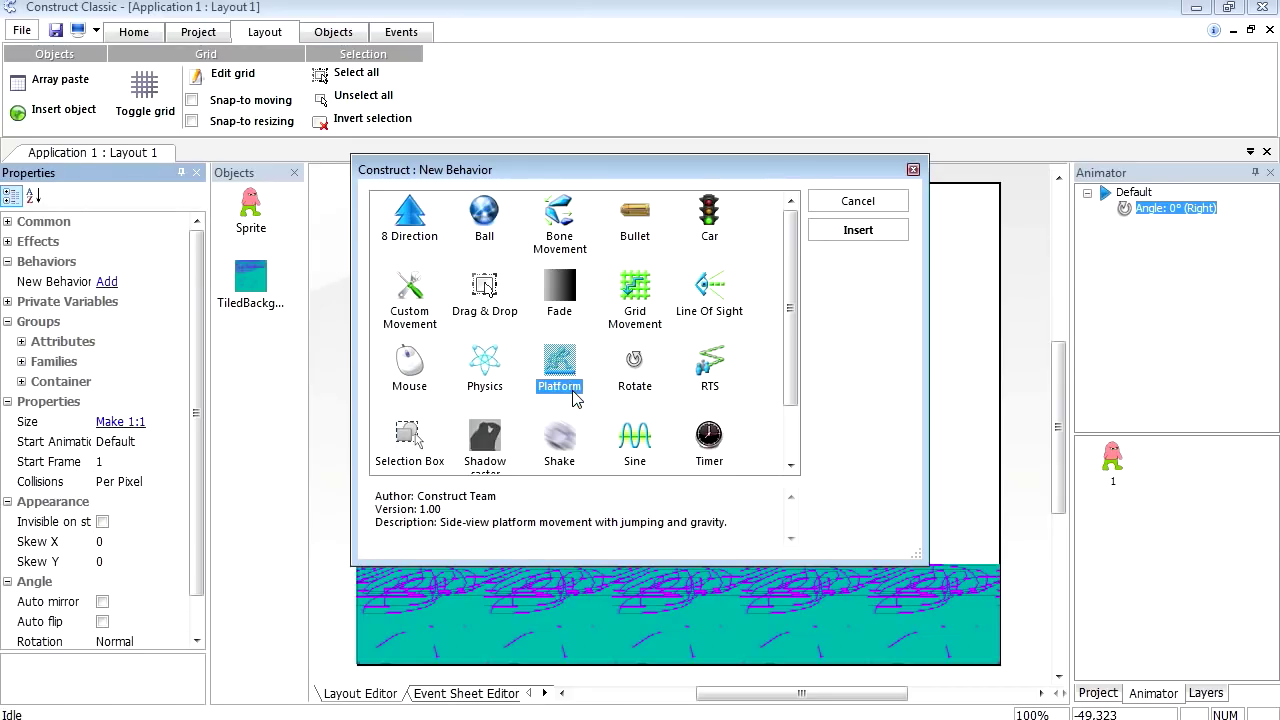
{"action": "left_click", "coordinate": [850, 231]}
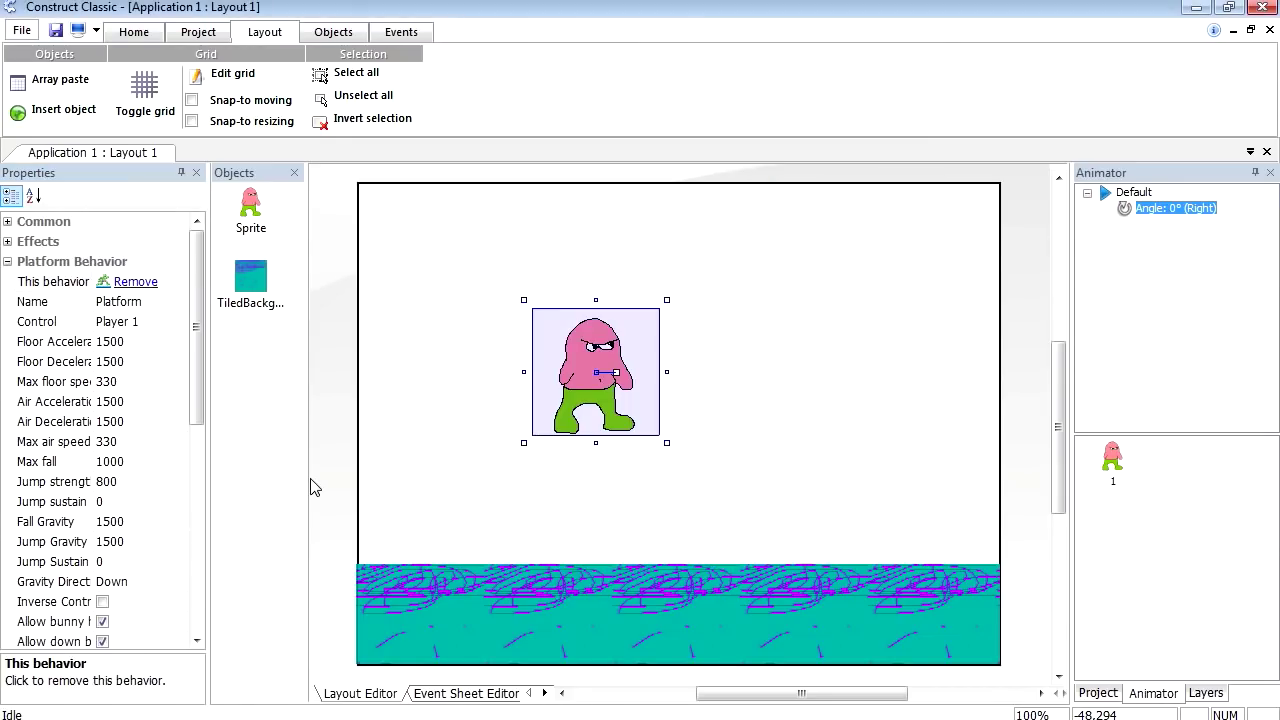
- Run a quick preview of the layout and close it
{"action": "left_click", "coordinate": [78, 33]}
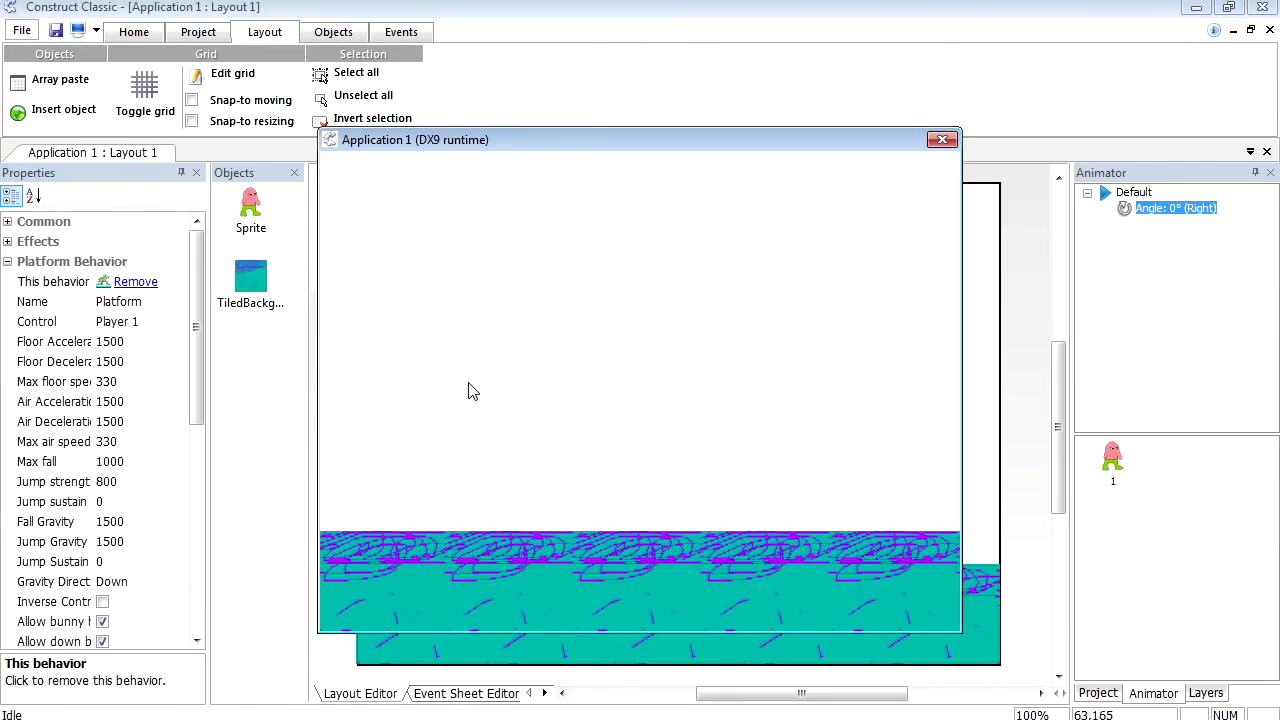
{"action": "left_click", "coordinate": [942, 139]}
{"action": "left_click", "coordinate": [422, 562]}
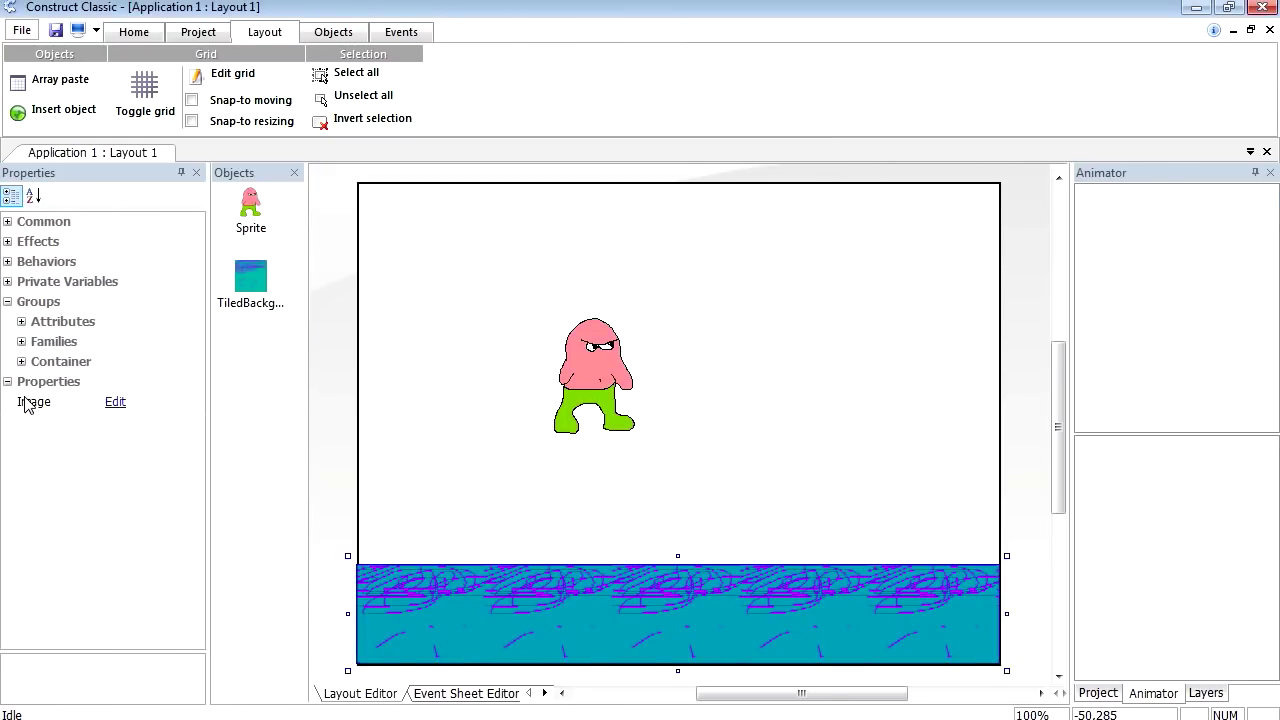
- Tick Solid under the ground strip's Attributes in the Properties panel
{"action": "right_click", "coordinate": [574, 616]}
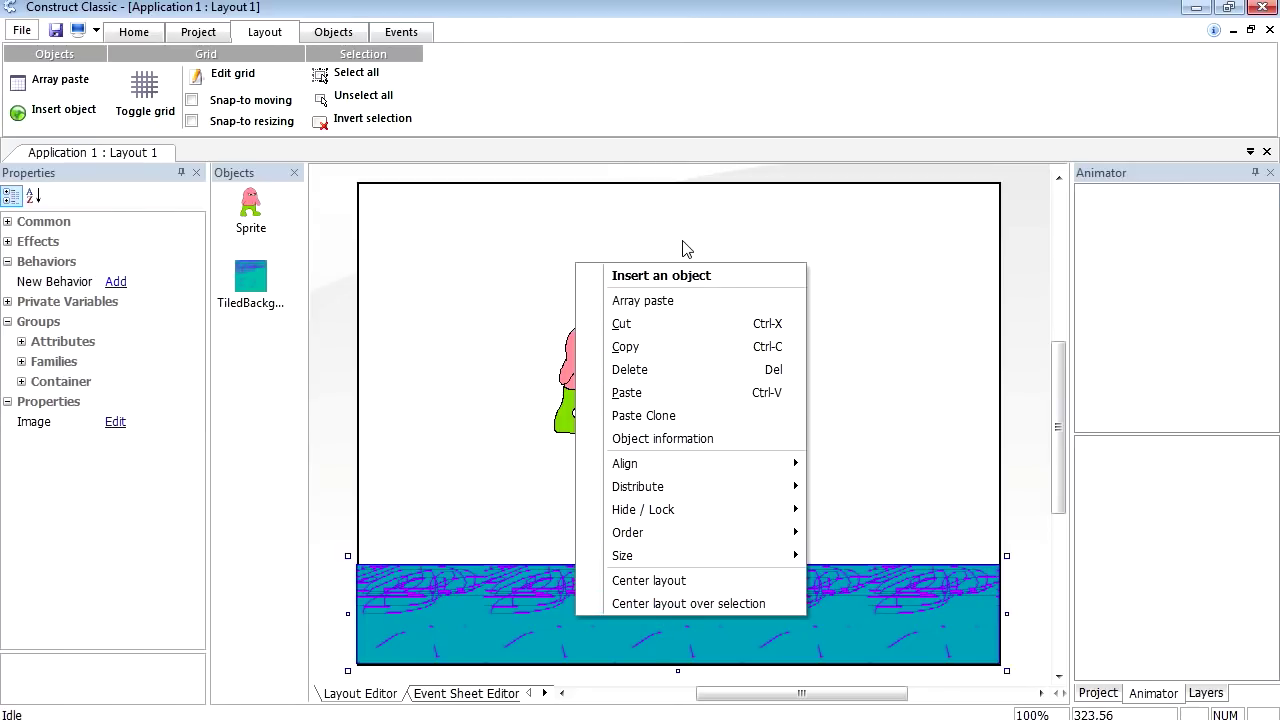
{"action": "double_click", "coordinate": [546, 618]}
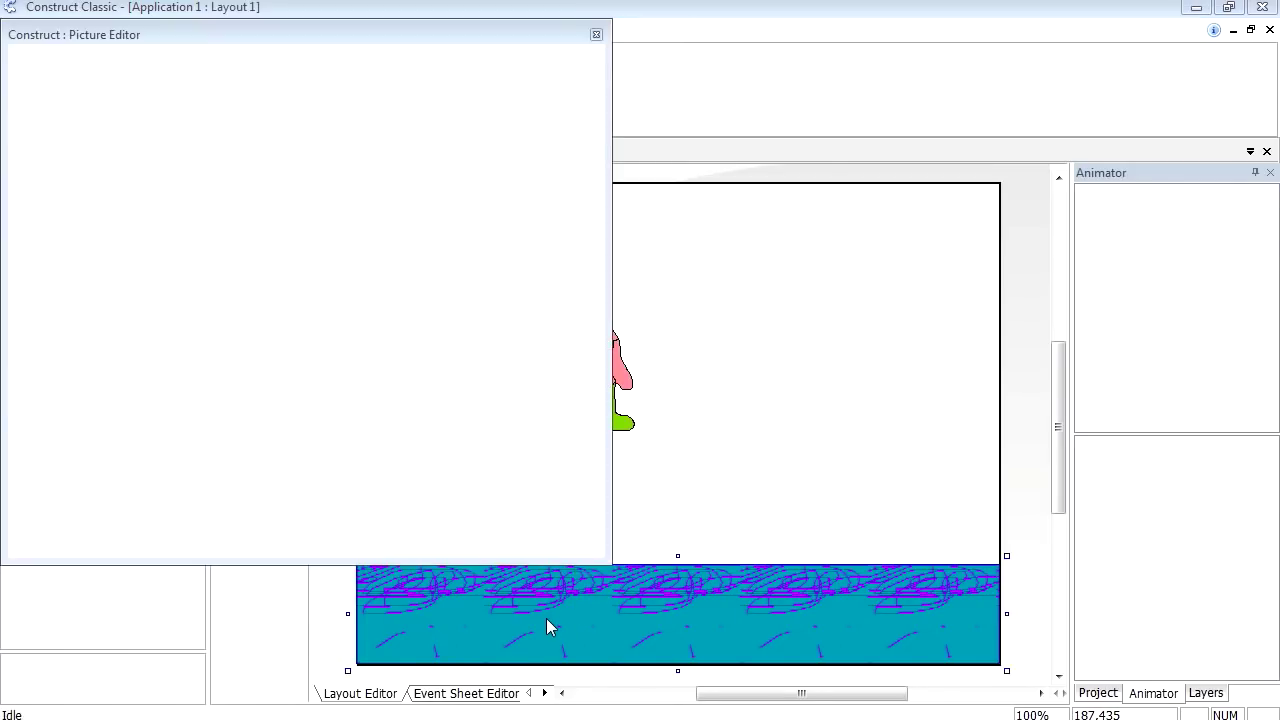
{"action": "left_click", "coordinate": [596, 35]}
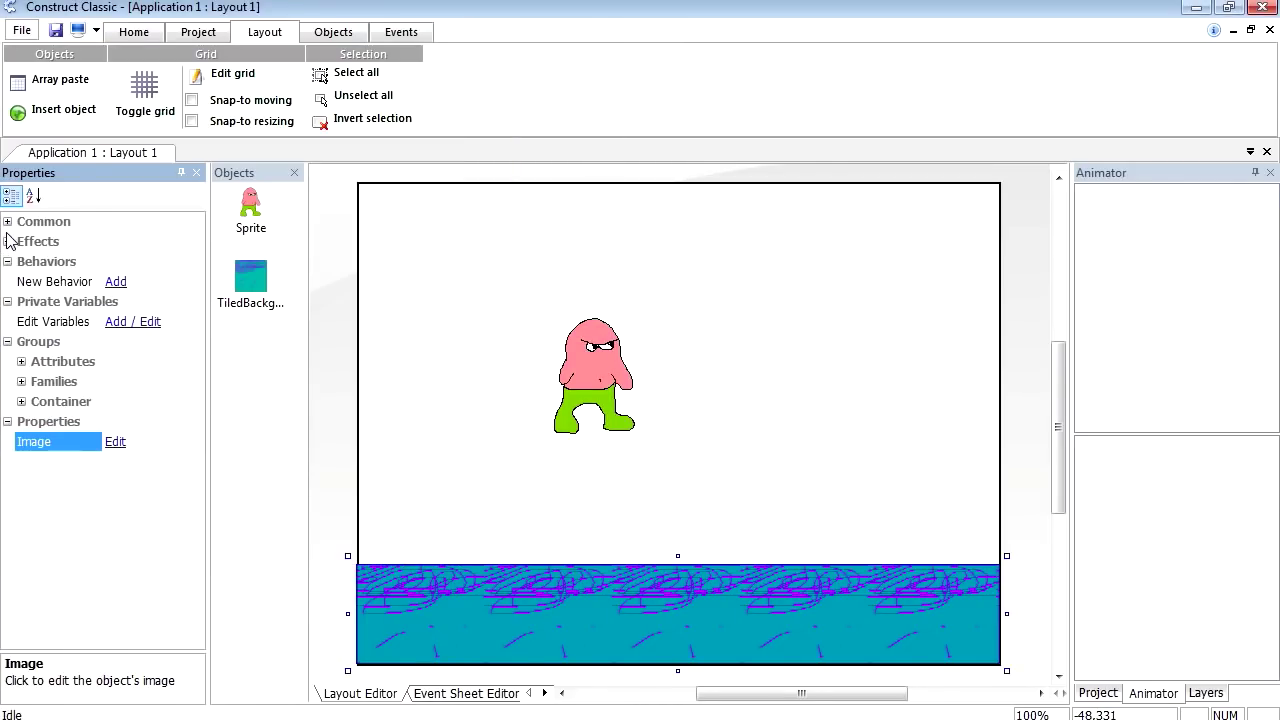
{"action": "left_click", "coordinate": [8, 222]}
{"action": "left_click", "coordinate": [8, 222]}
{"action": "left_click", "coordinate": [10, 247]}
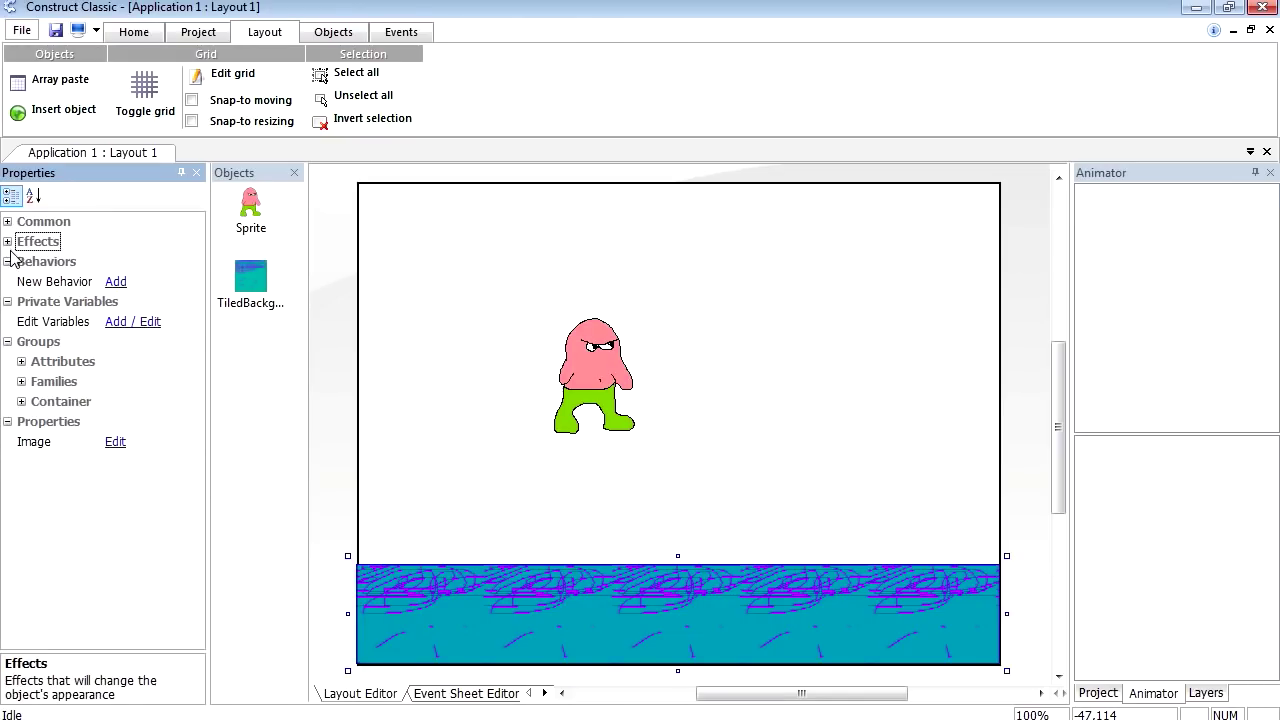
{"action": "left_click", "coordinate": [21, 362]}
{"action": "left_click", "coordinate": [111, 383]}
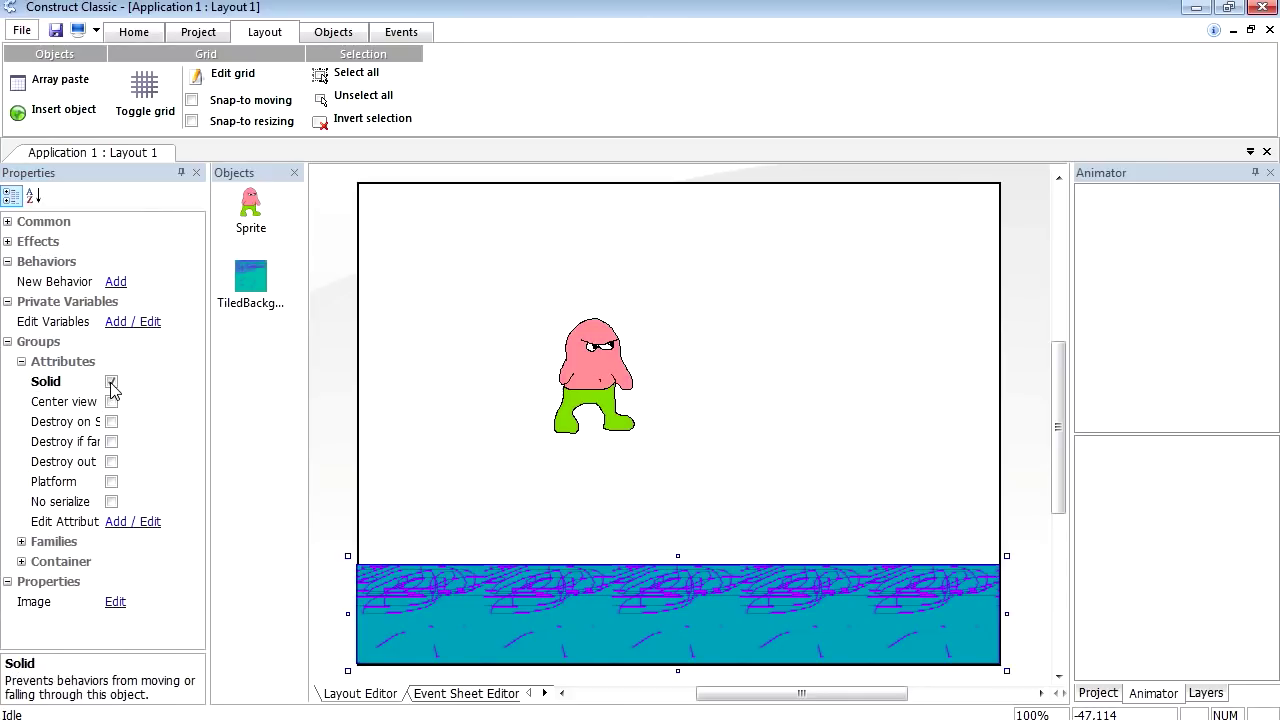
{"action": "left_click", "coordinate": [77, 30]}
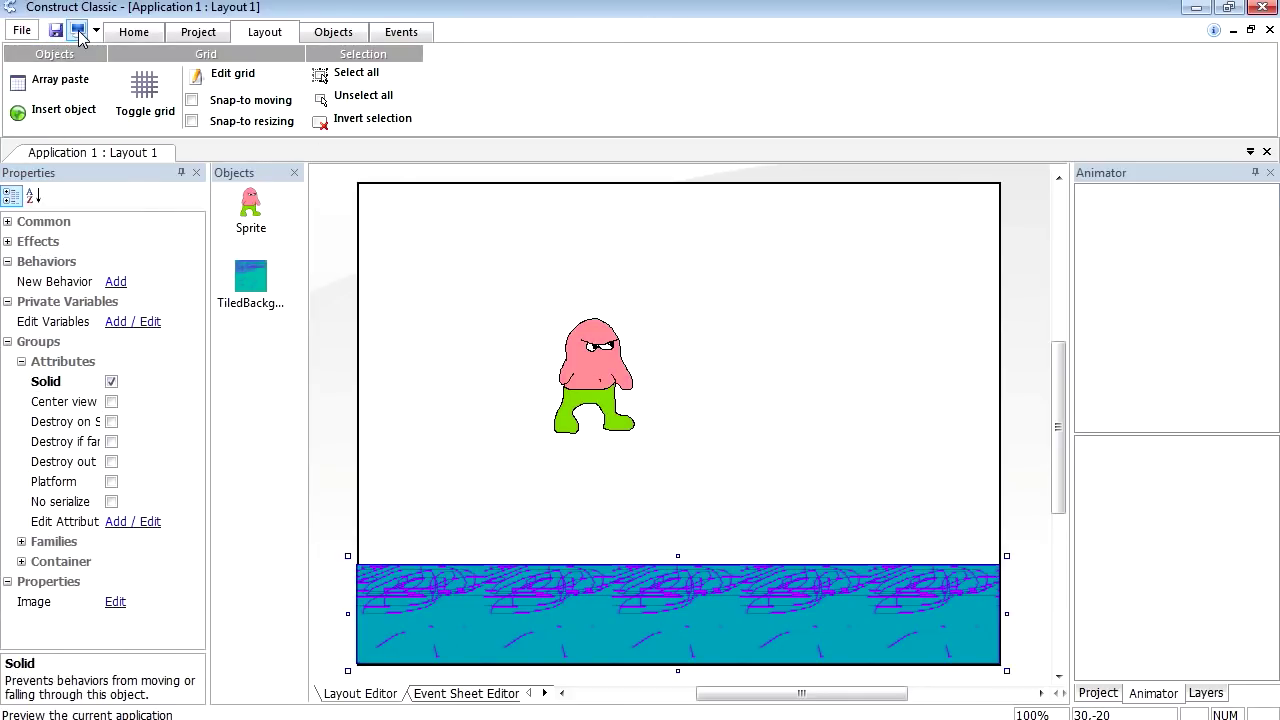
- Walk the character left and right with the arrows and jump with Shift, then close the preview
{"action": "key", "text": "Right"}
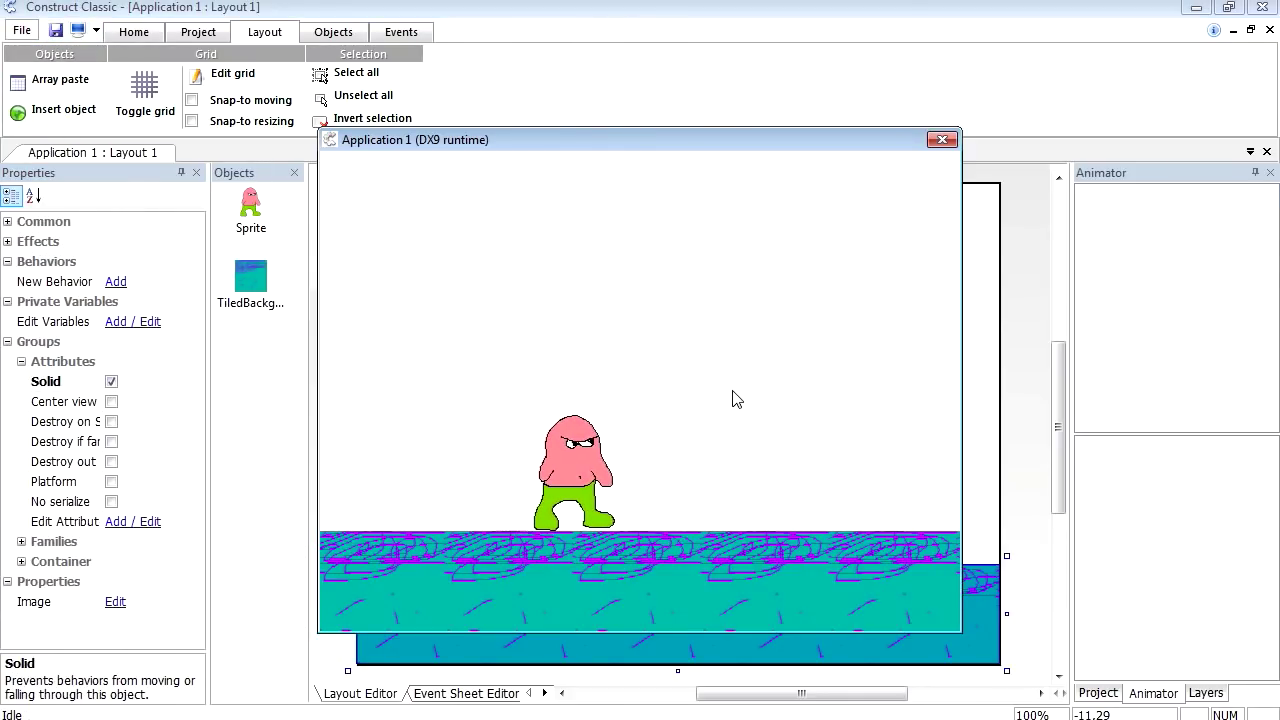
{"action": "key", "text": "Left"}
{"action": "key", "text": "Right"}
{"action": "key", "text": "Right"}
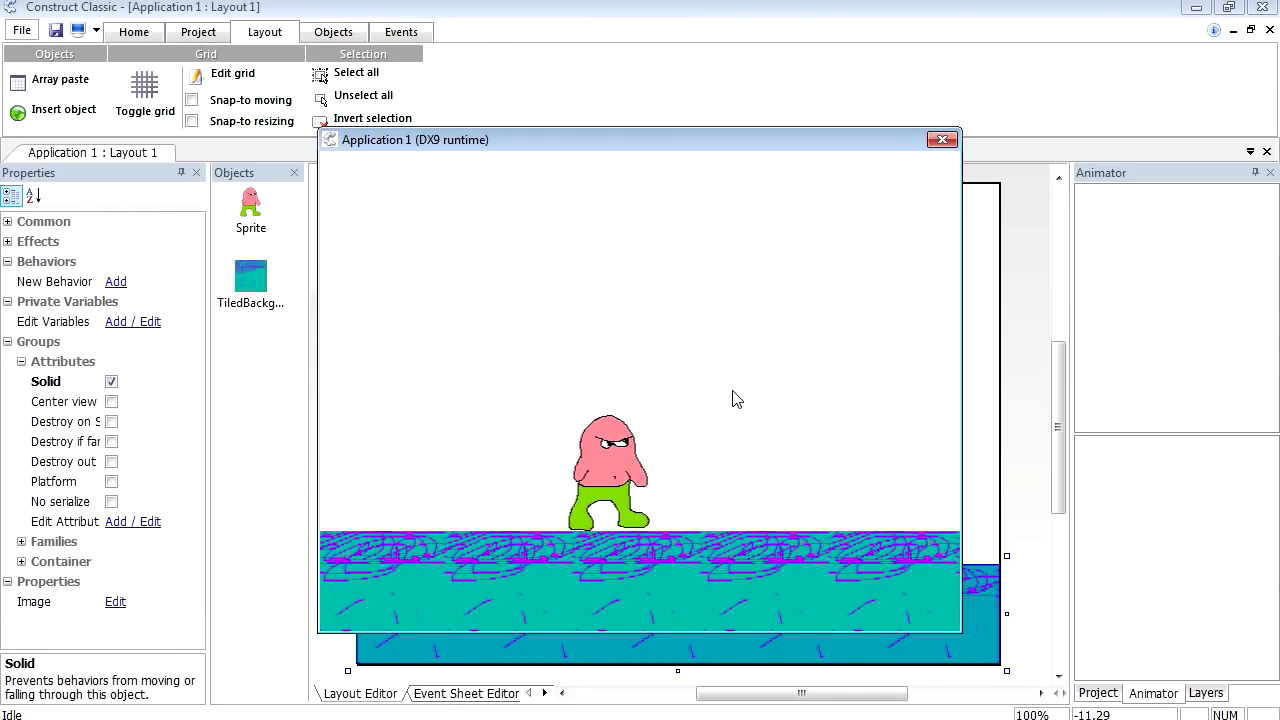
{"action": "key", "text": "shift"}
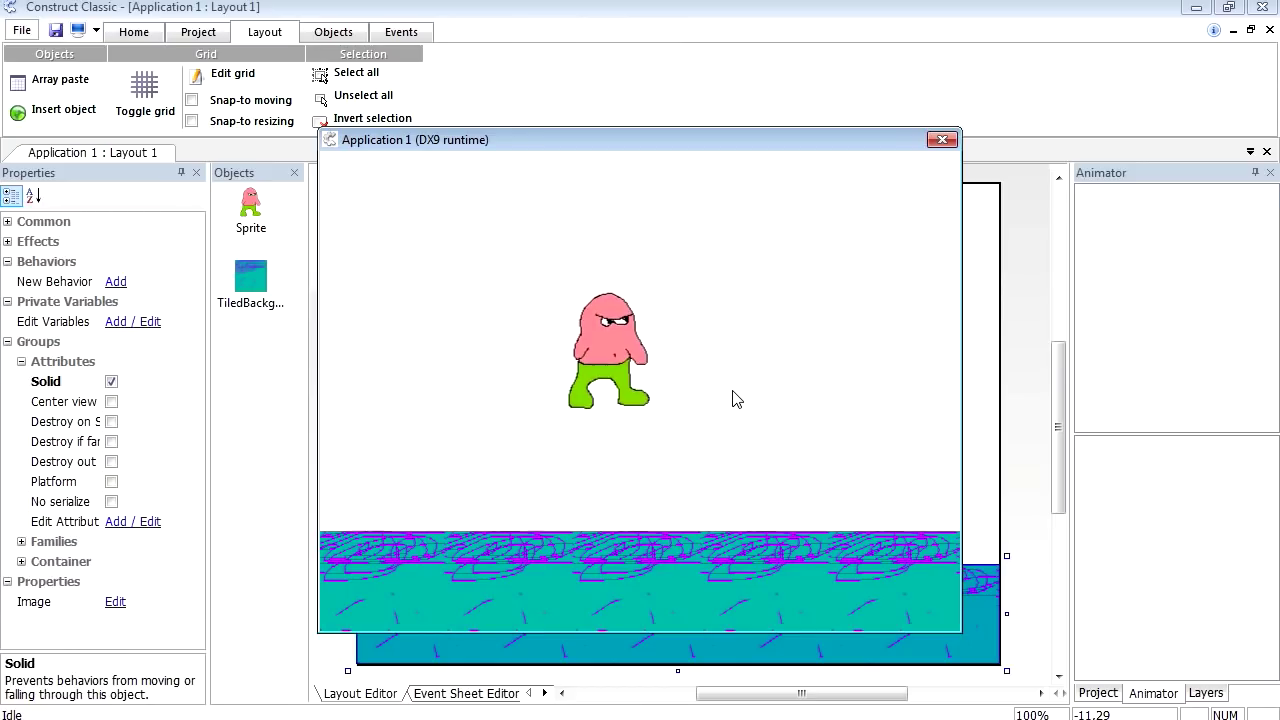
{"action": "key", "text": "shift"}
{"action": "key", "text": "Right"}
{"action": "key", "text": "shift"}
{"action": "key", "text": "Left"}
{"action": "key", "text": "shift"}
{"action": "key", "text": "shift"}
{"action": "key", "text": "Right"}
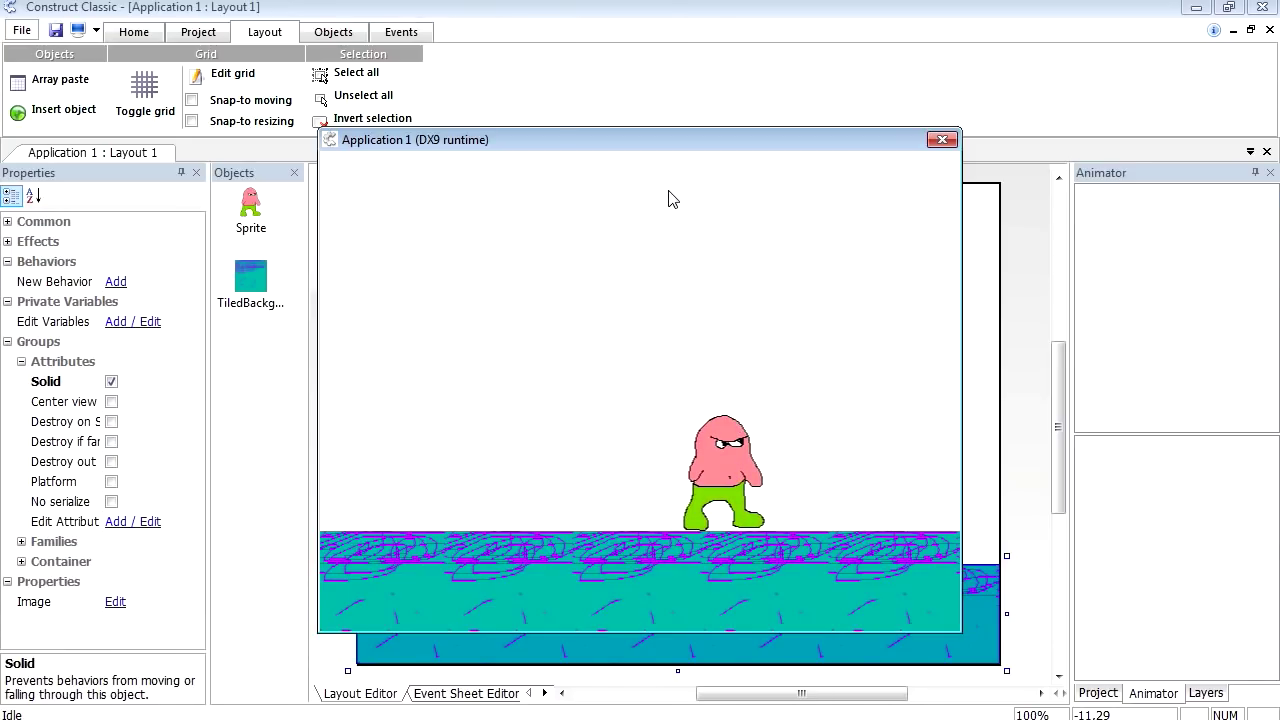
{"action": "left_click", "coordinate": [941, 139]}
- Add a tall tiled left wall reaching the ground, then run a layout preview
{"action": "left_click_drag", "start_coordinate": [250, 280], "coordinate": [754, 268]}
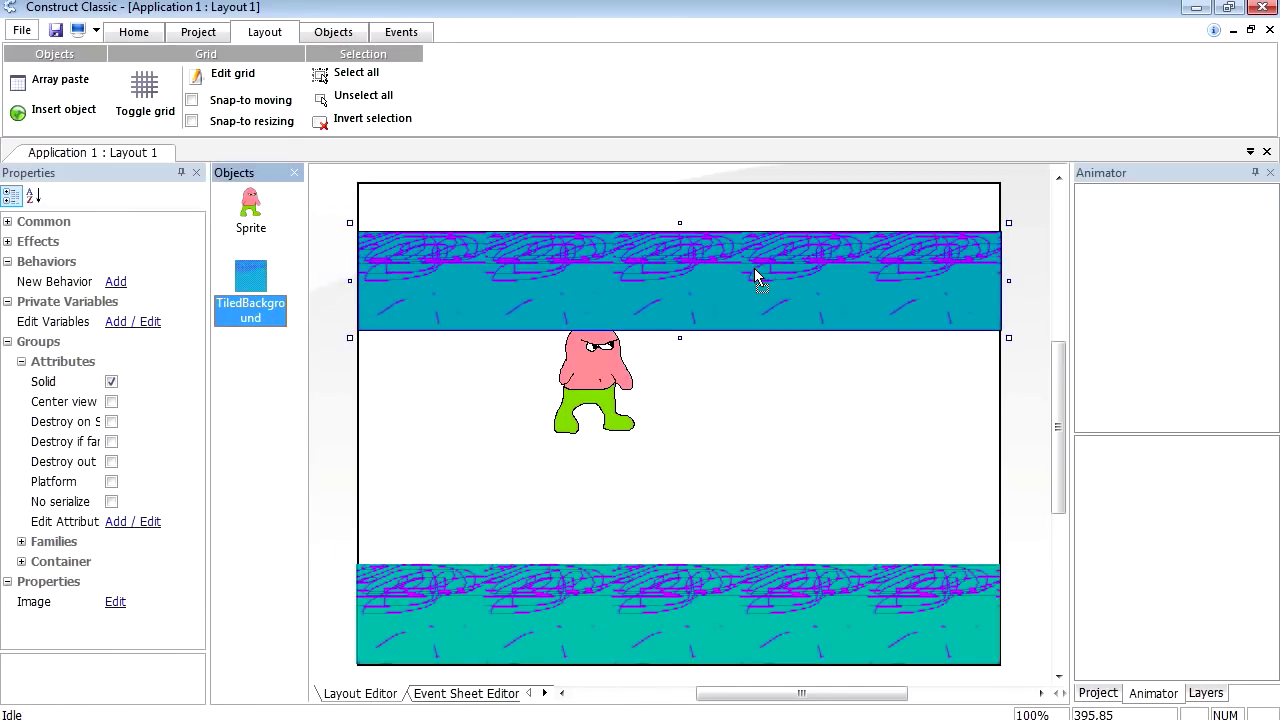
{"action": "left_click", "coordinate": [837, 289]}
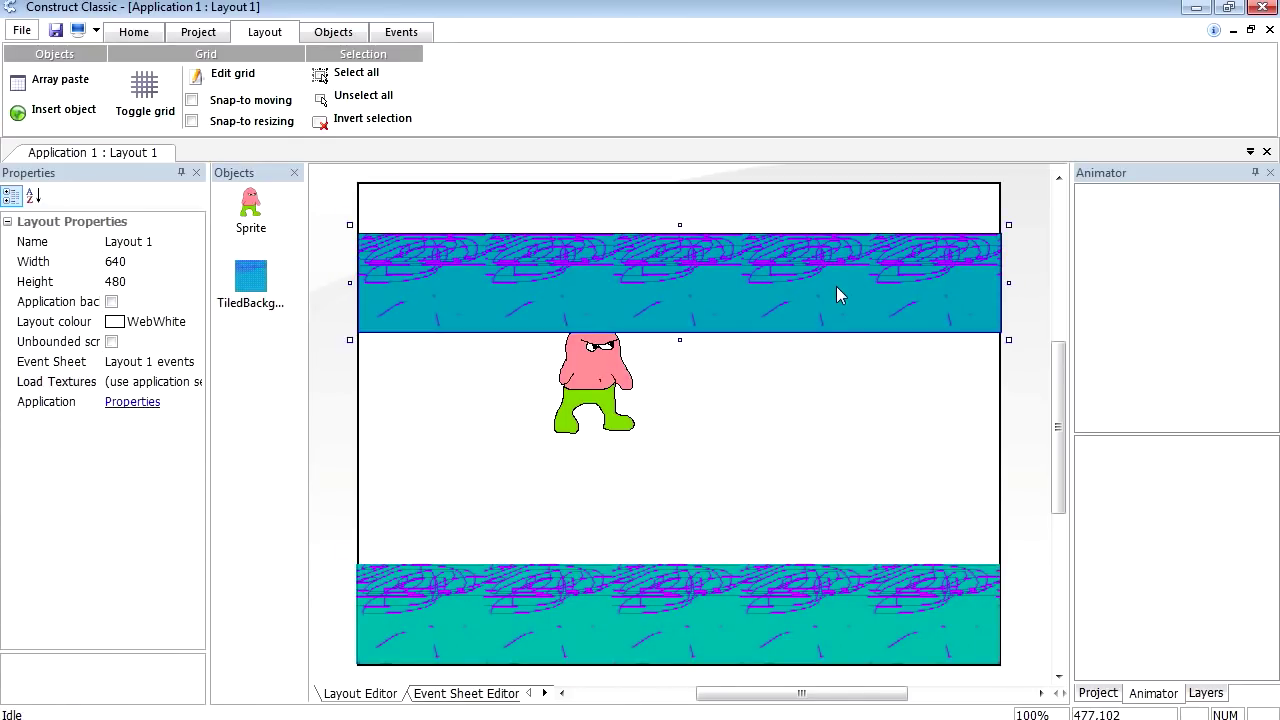
{"action": "left_click_drag", "start_coordinate": [1000, 283], "coordinate": [372, 566]}
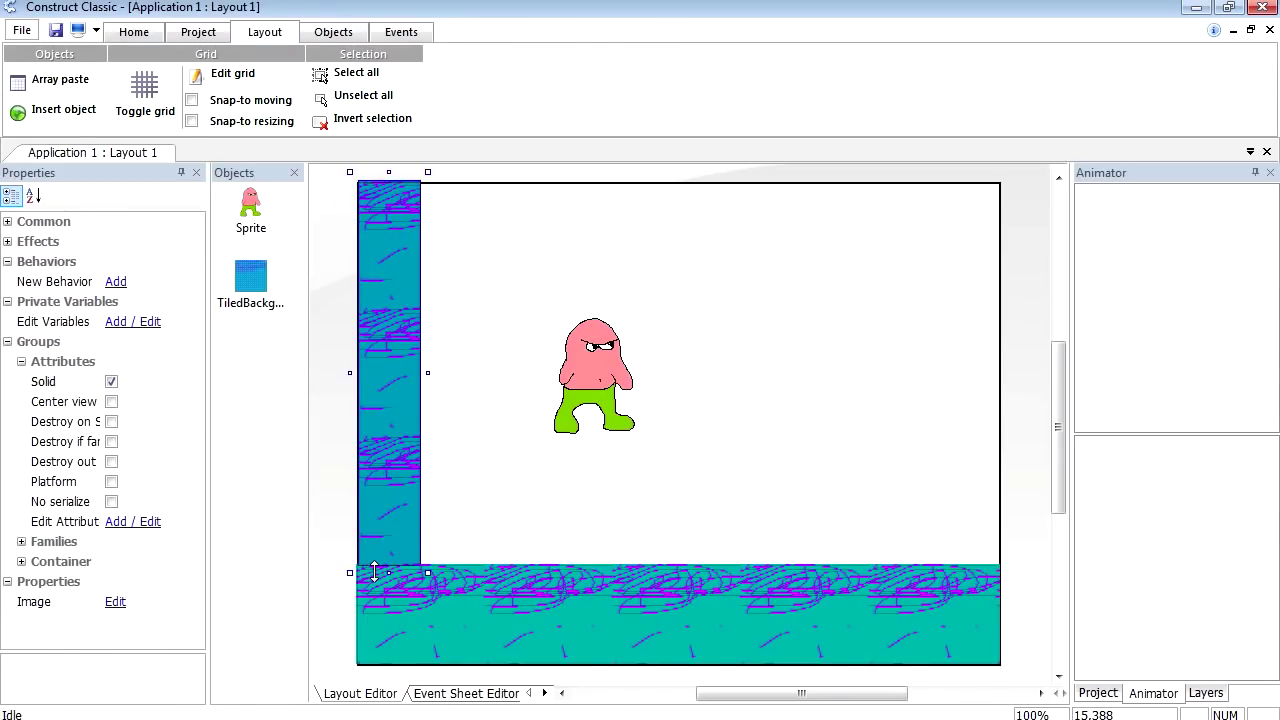
{"action": "left_click_drag", "start_coordinate": [264, 292], "coordinate": [979, 404]}
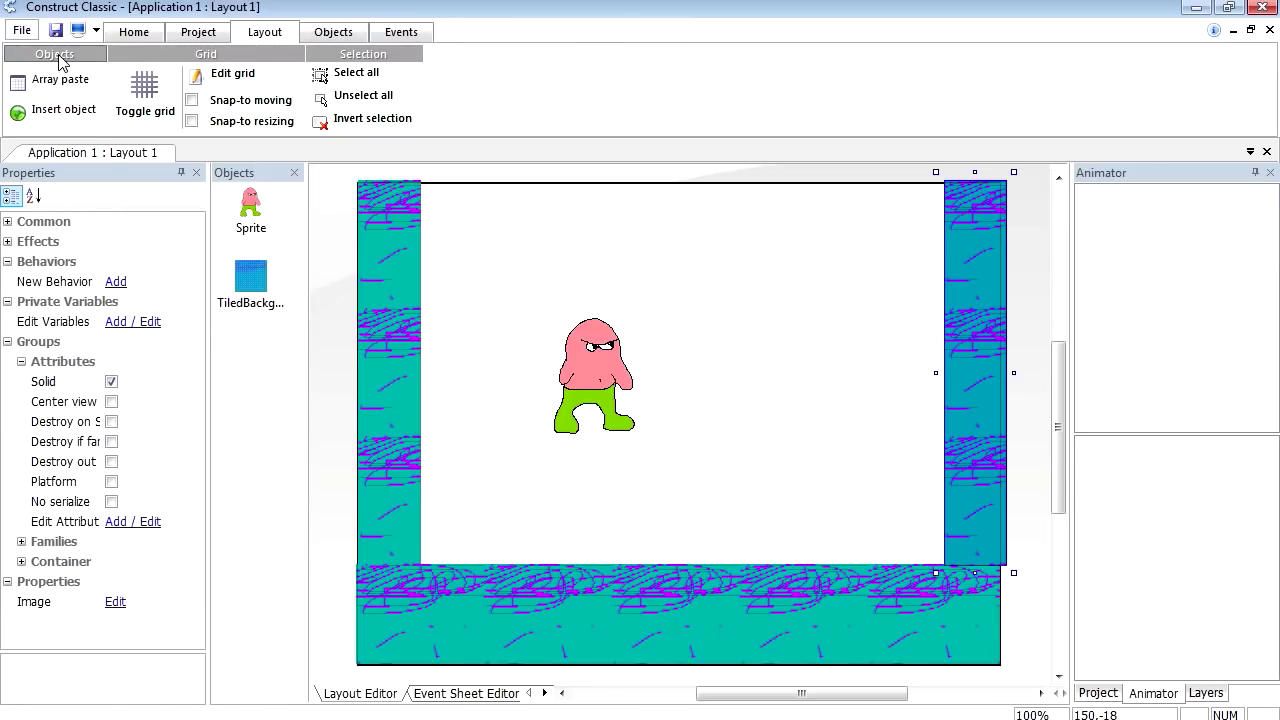
{"action": "left_click", "coordinate": [78, 30]}
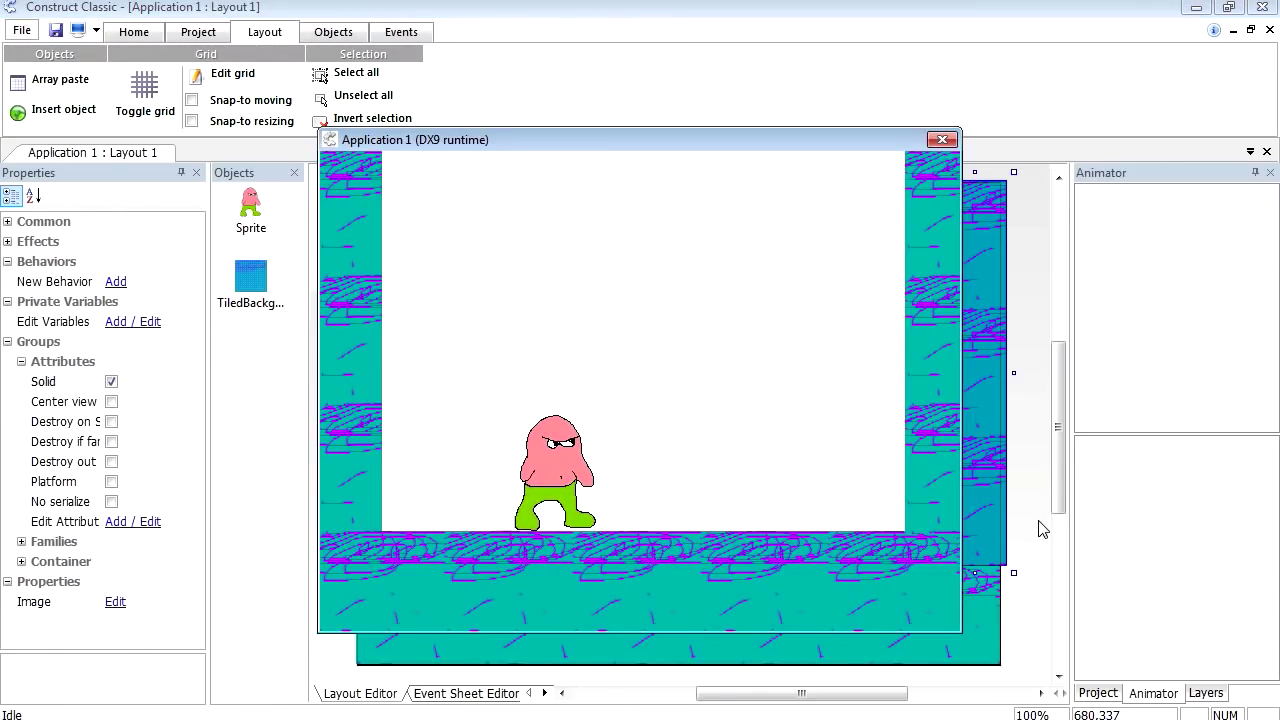
- Move and jump the character left and right between the walls, then close the preview
{"action": "key", "text": "shift"}
{"action": "key", "text": "Right"}
{"action": "key", "text": "shift"}
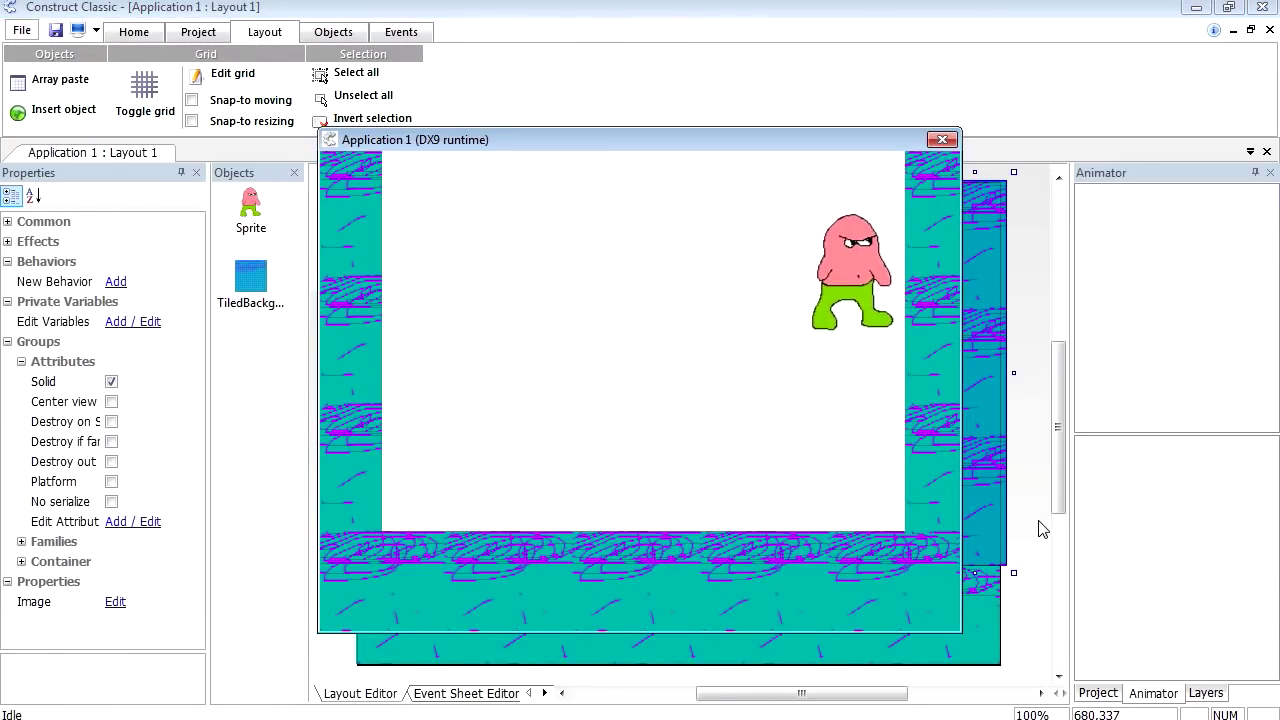
{"action": "key", "text": "Left"}
{"action": "key", "text": "shift"}
{"action": "key", "text": "Right"}
{"action": "key", "text": "shift"}
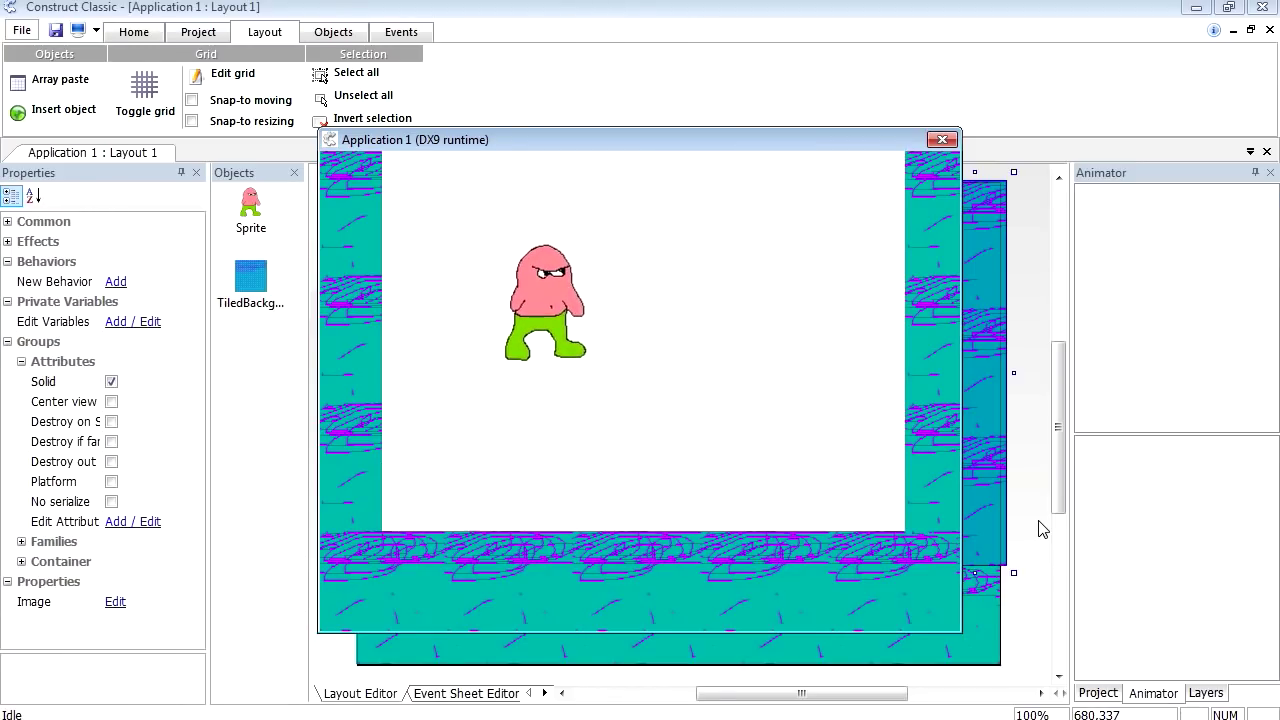
{"action": "key", "text": "Left"}
{"action": "key", "text": "shift"}
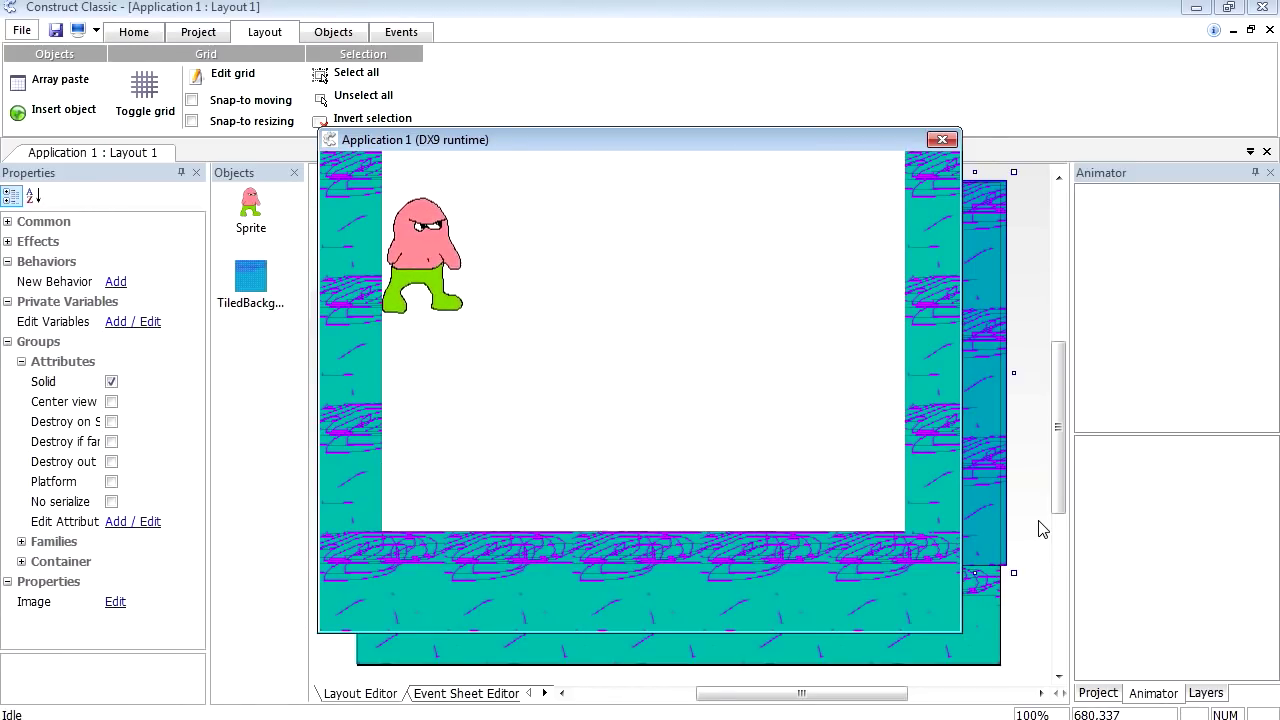
{"action": "key", "text": "Right"}
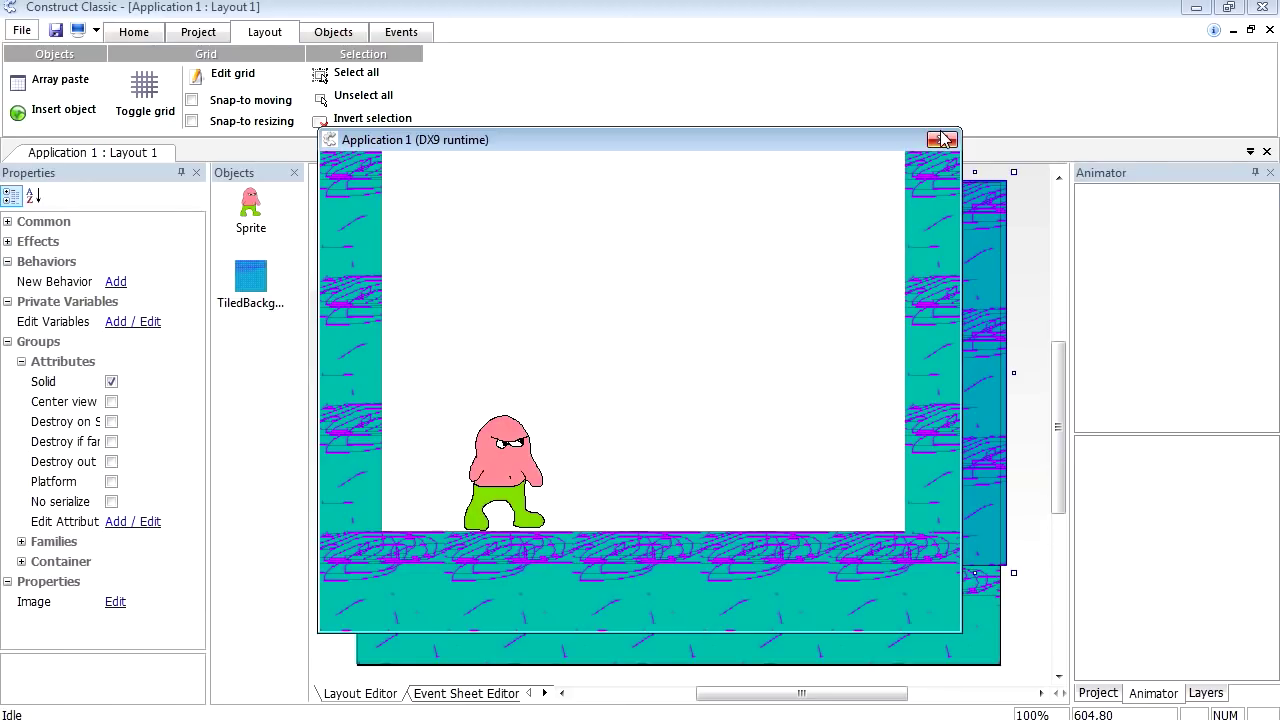
{"action": "left_click", "coordinate": [945, 139]}
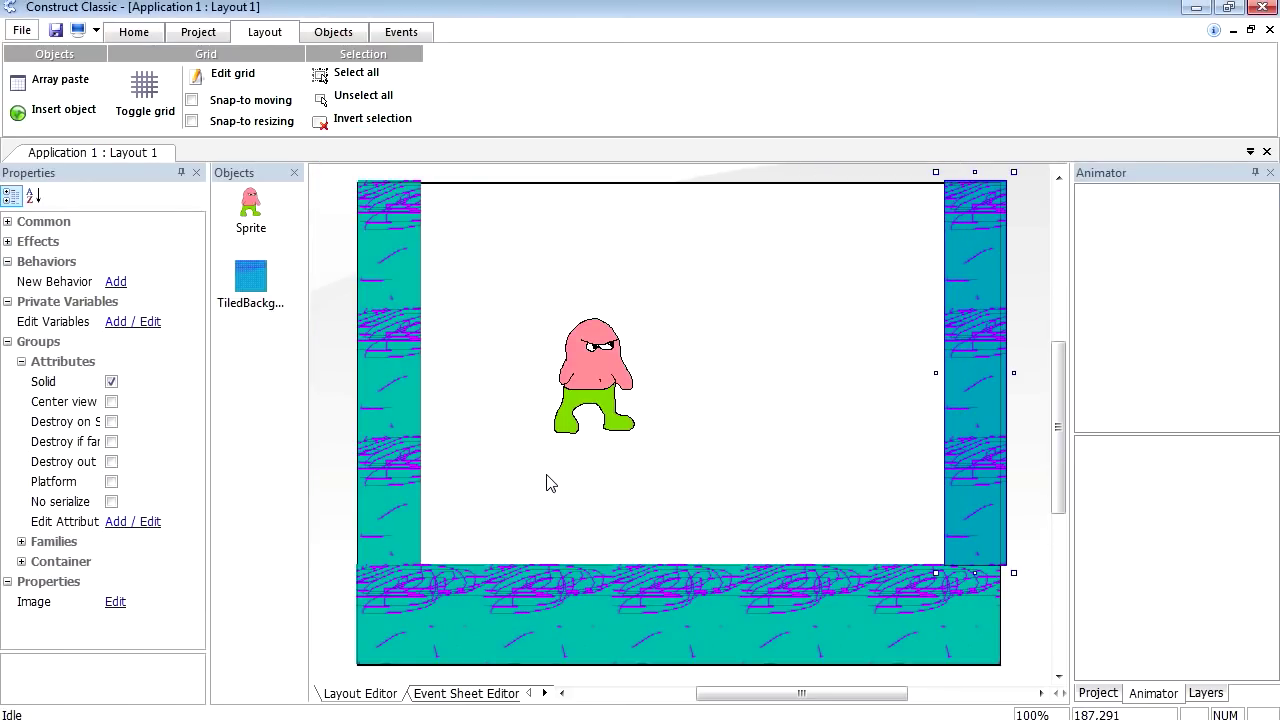
- Insert a new Sprite into the layout to the right of the pink character
{"action": "left_click", "coordinate": [625, 385]}
{"action": "double_click", "coordinate": [632, 270]}
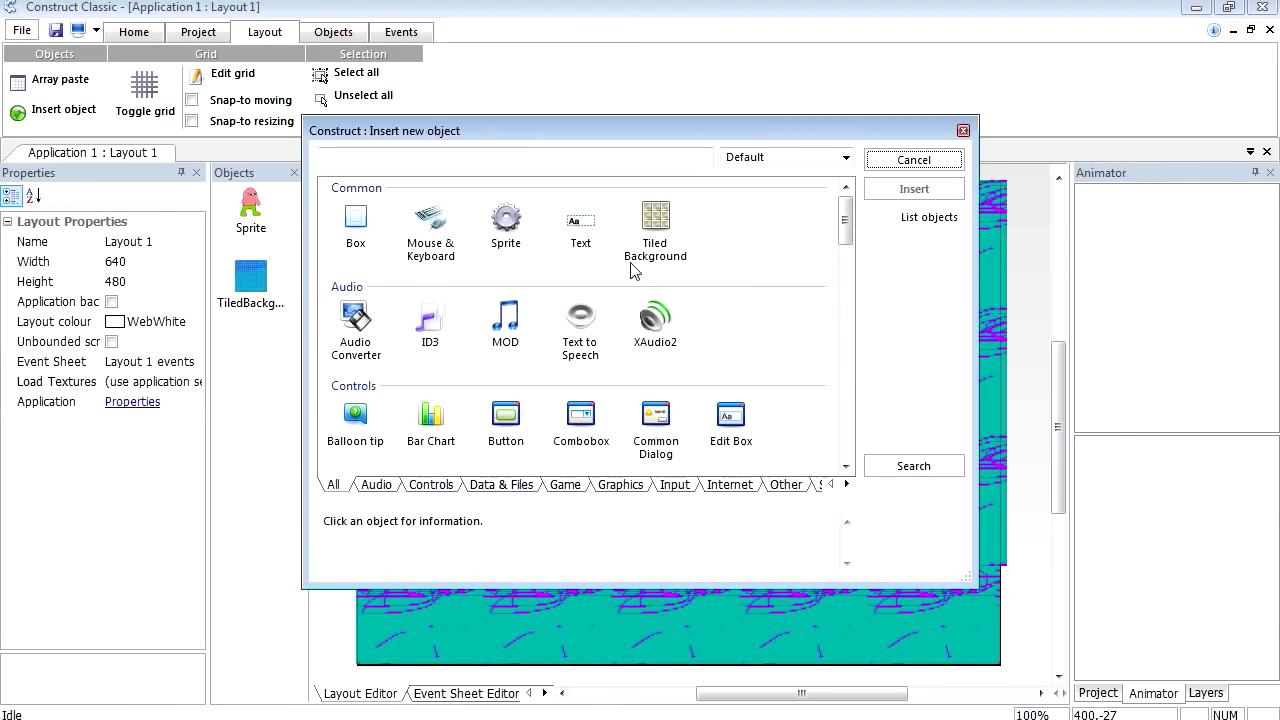
{"action": "double_click", "coordinate": [506, 222]}
{"action": "left_click", "coordinate": [677, 377]}
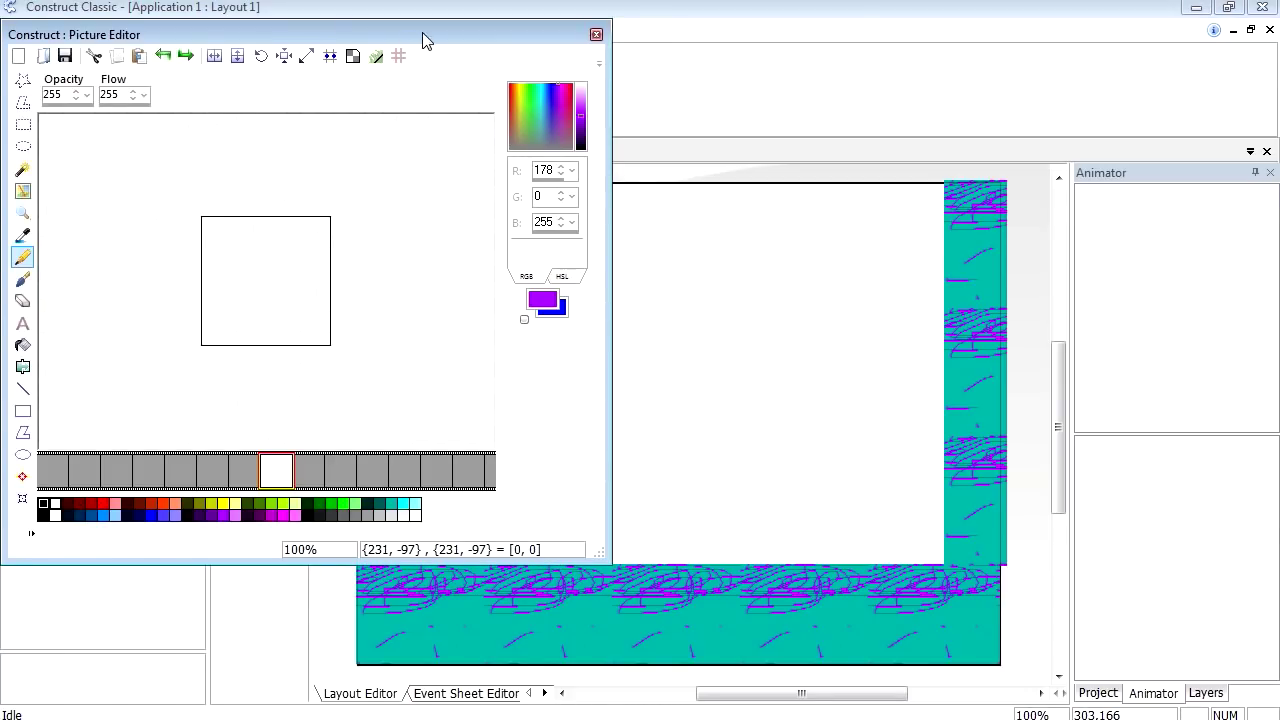
- Crop the yellow coin image to its edges and return to the layout
{"action": "left_click_drag", "start_coordinate": [422, 38], "coordinate": [740, 49]}
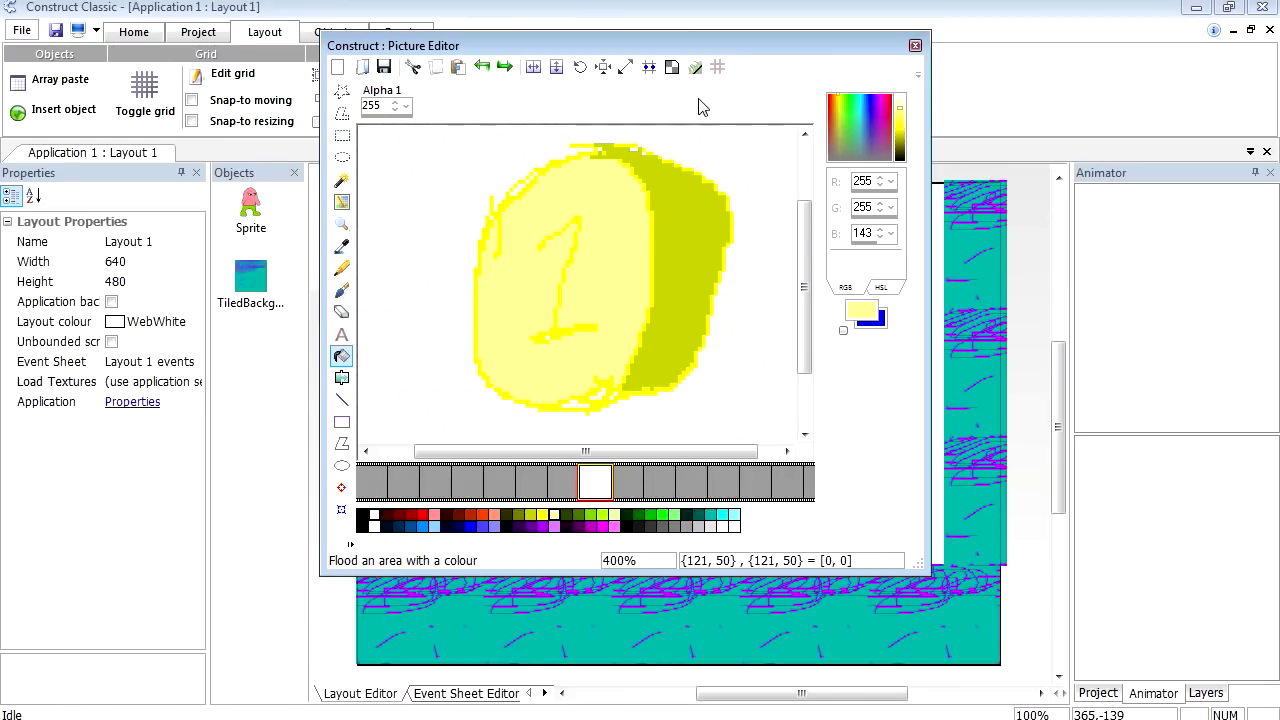
{"action": "left_click", "coordinate": [612, 75]}
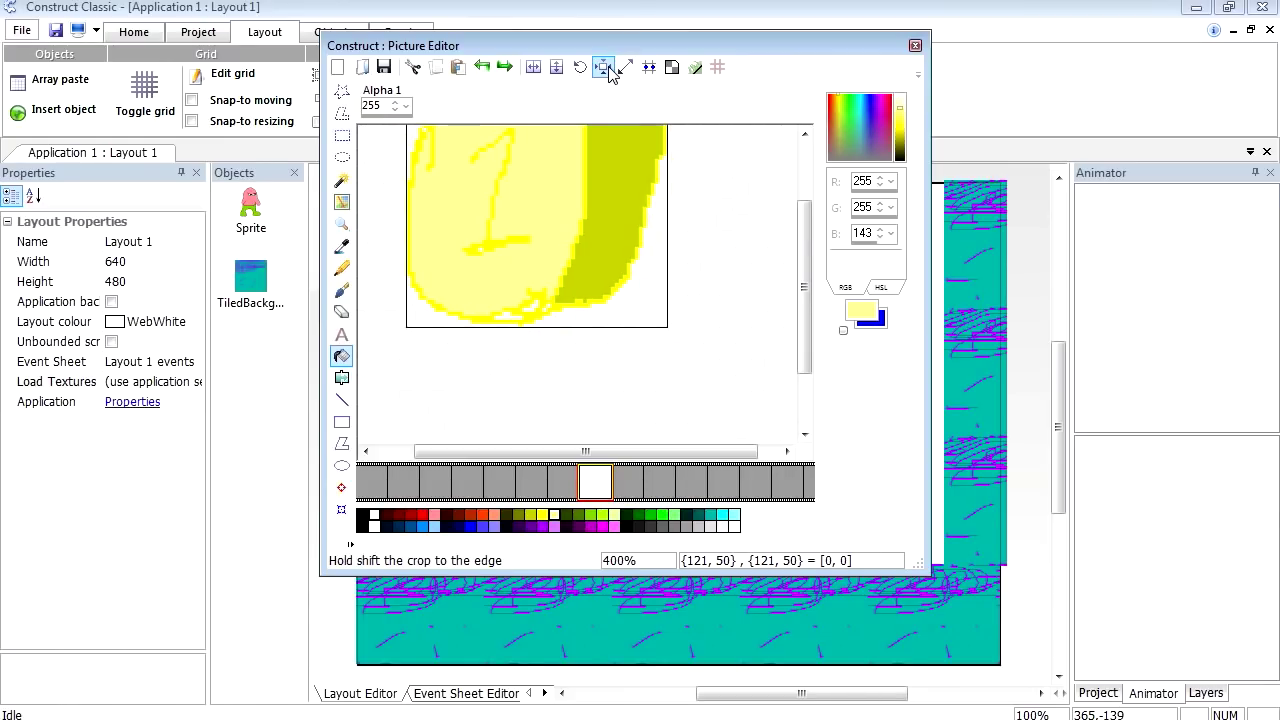
{"action": "left_click_drag", "start_coordinate": [811, 286], "coordinate": [806, 246]}
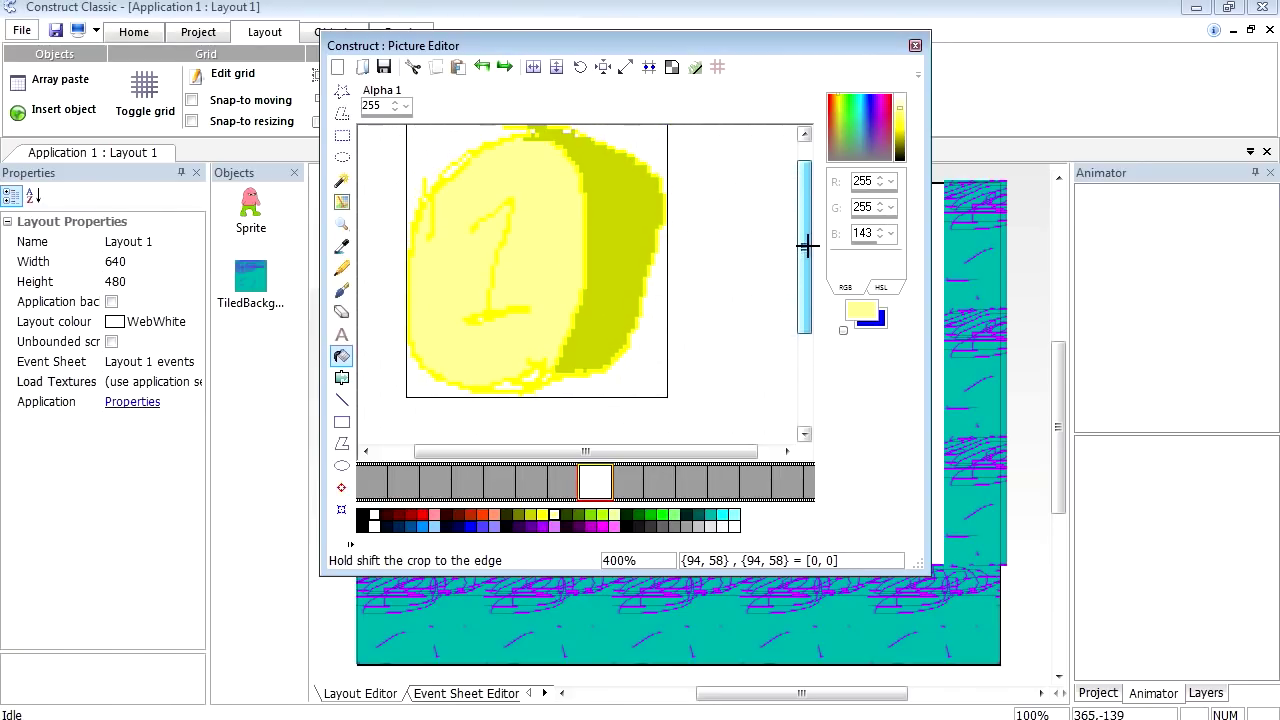
{"action": "key", "text": "Escape"}
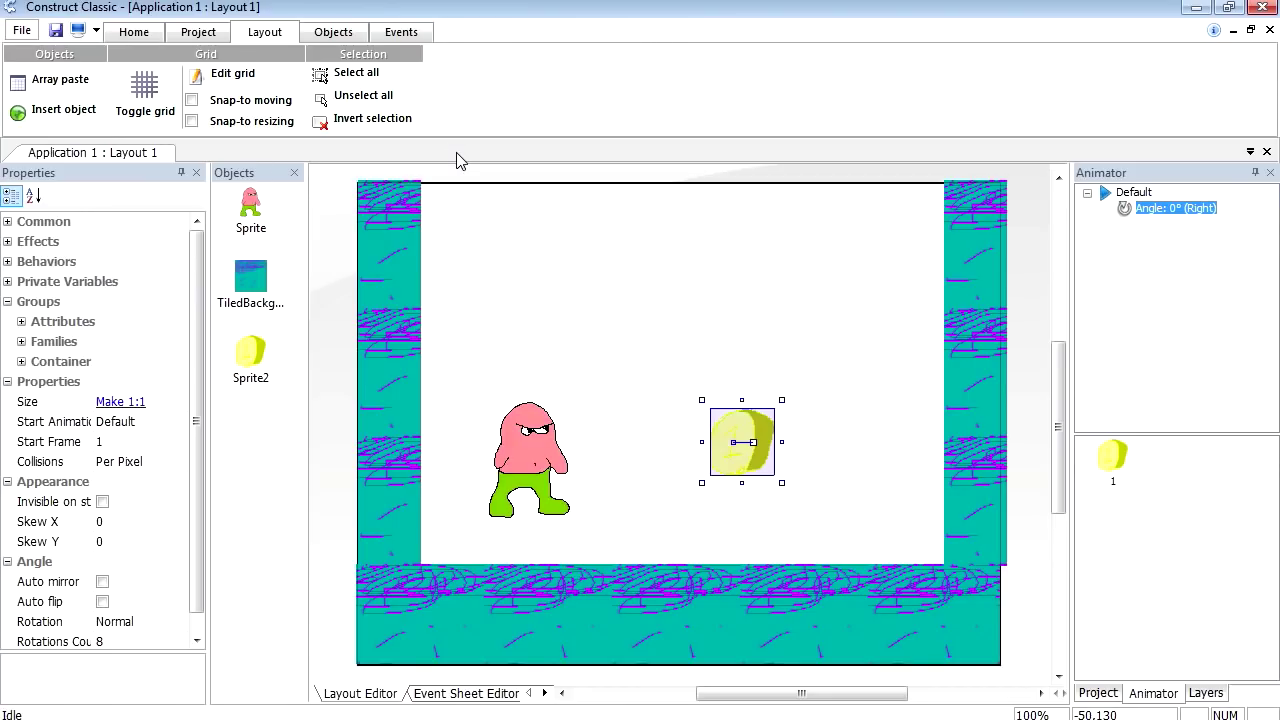
{"action": "left_click", "coordinate": [401, 32]}
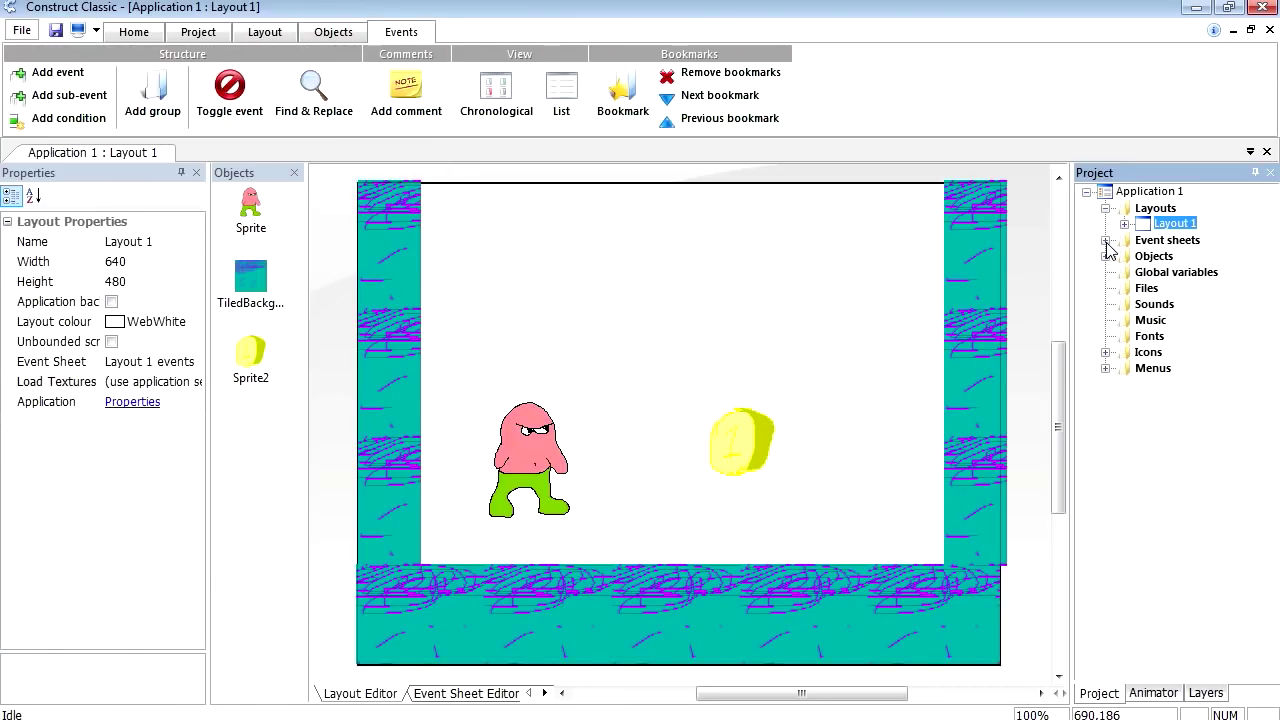
- Open the Layout 1 event sheet and start inserting a new event
{"action": "left_click", "coordinate": [1106, 241]}
{"action": "double_click", "coordinate": [1186, 258]}
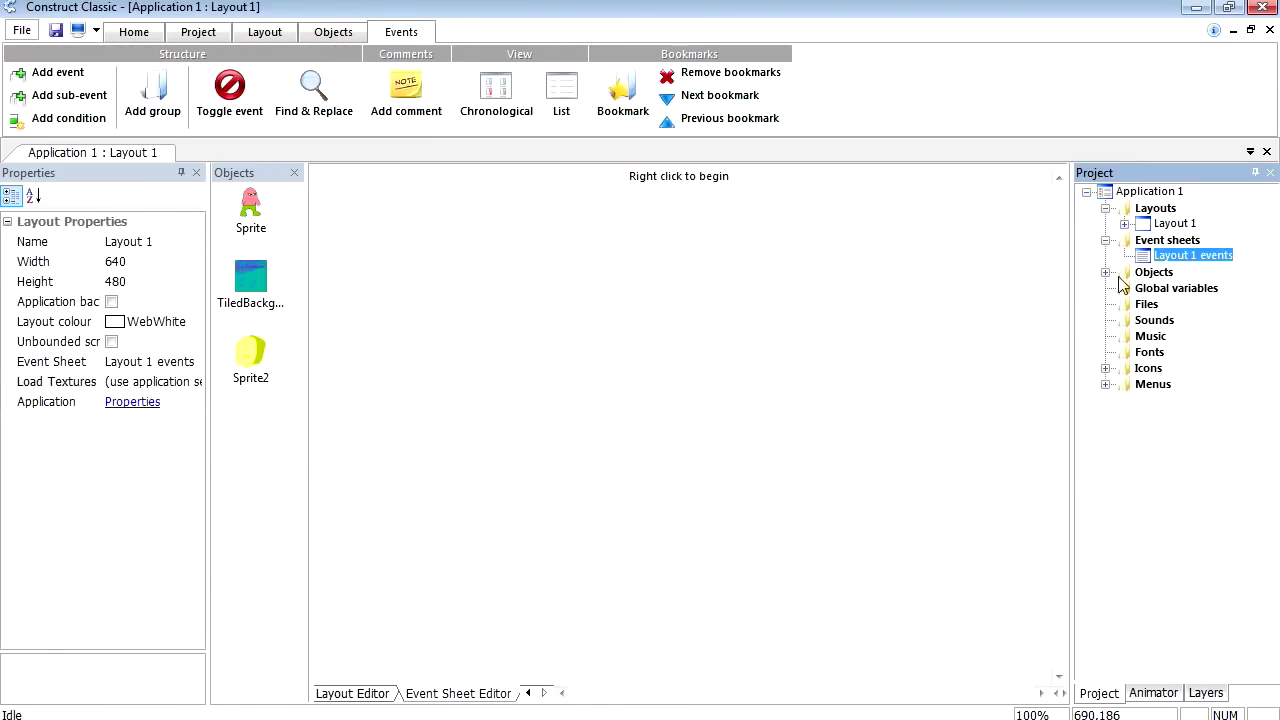
{"action": "right_click", "coordinate": [684, 197]}
{"action": "right_click", "coordinate": [660, 201]}
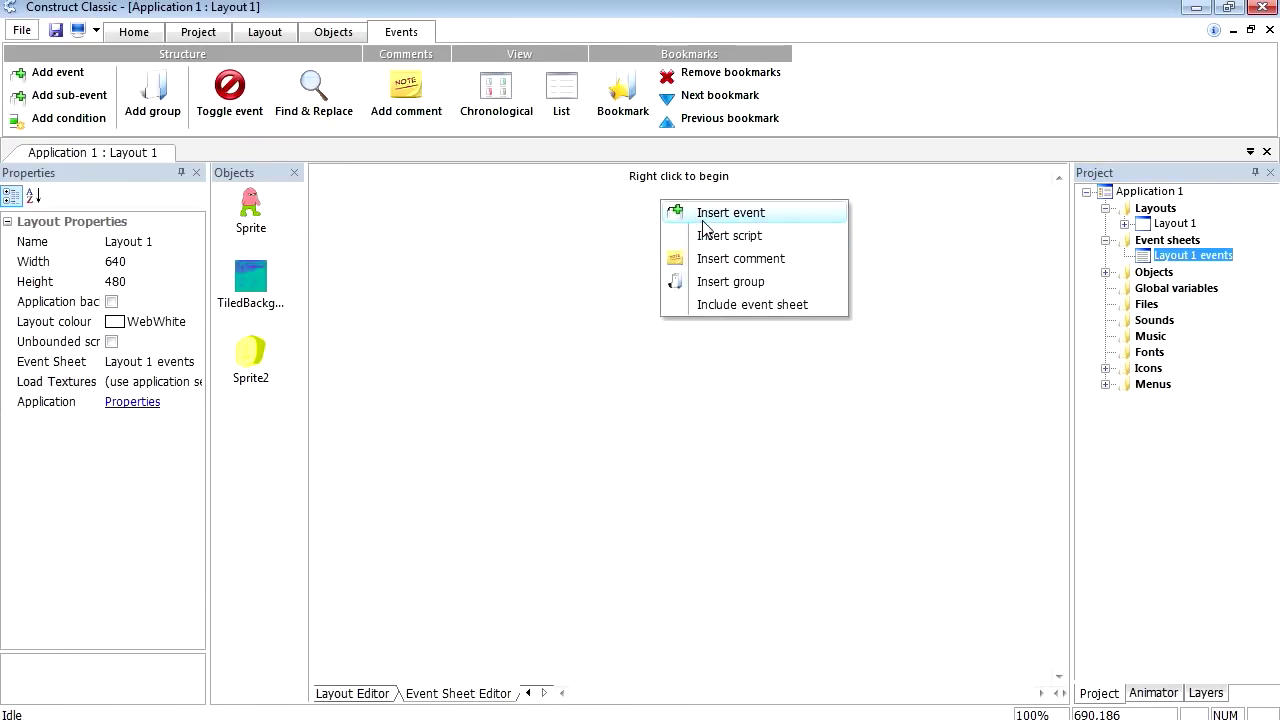
{"action": "left_click", "coordinate": [740, 213]}
- Set the condition to Sprite On collision with another object, targeting Sprite2
{"action": "double_click", "coordinate": [358, 328]}
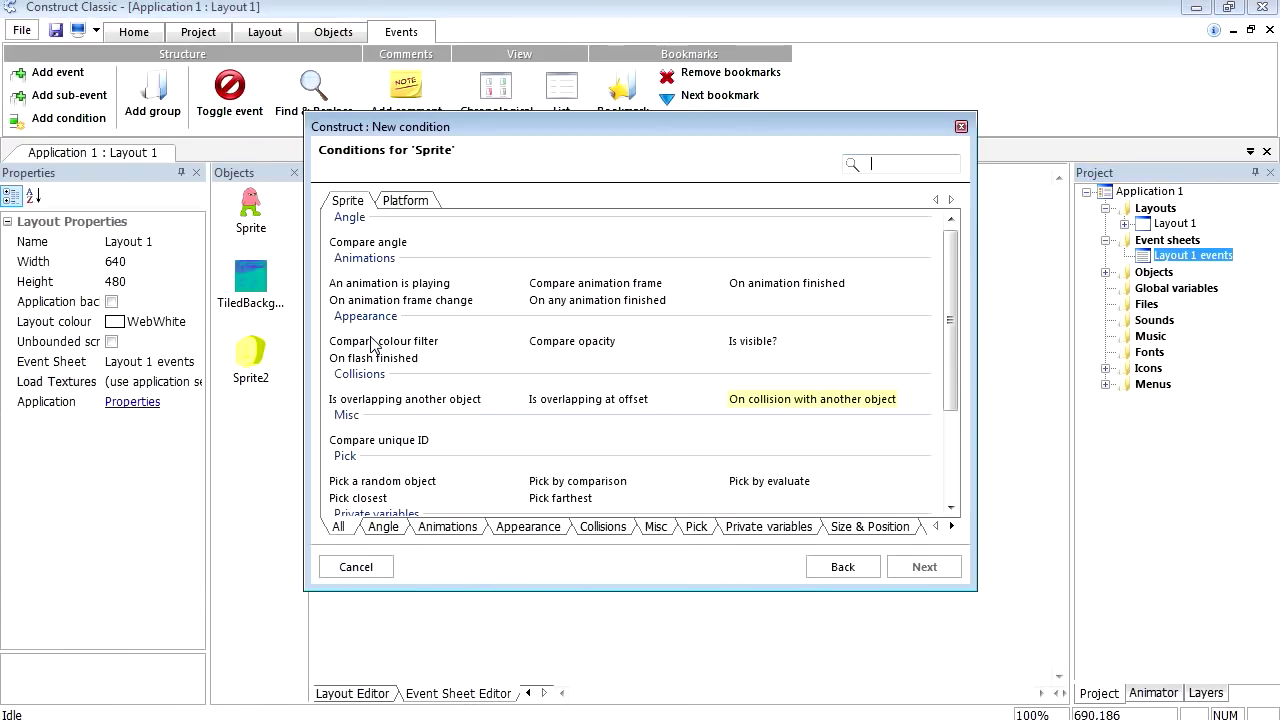
{"action": "left_click", "coordinate": [605, 528]}
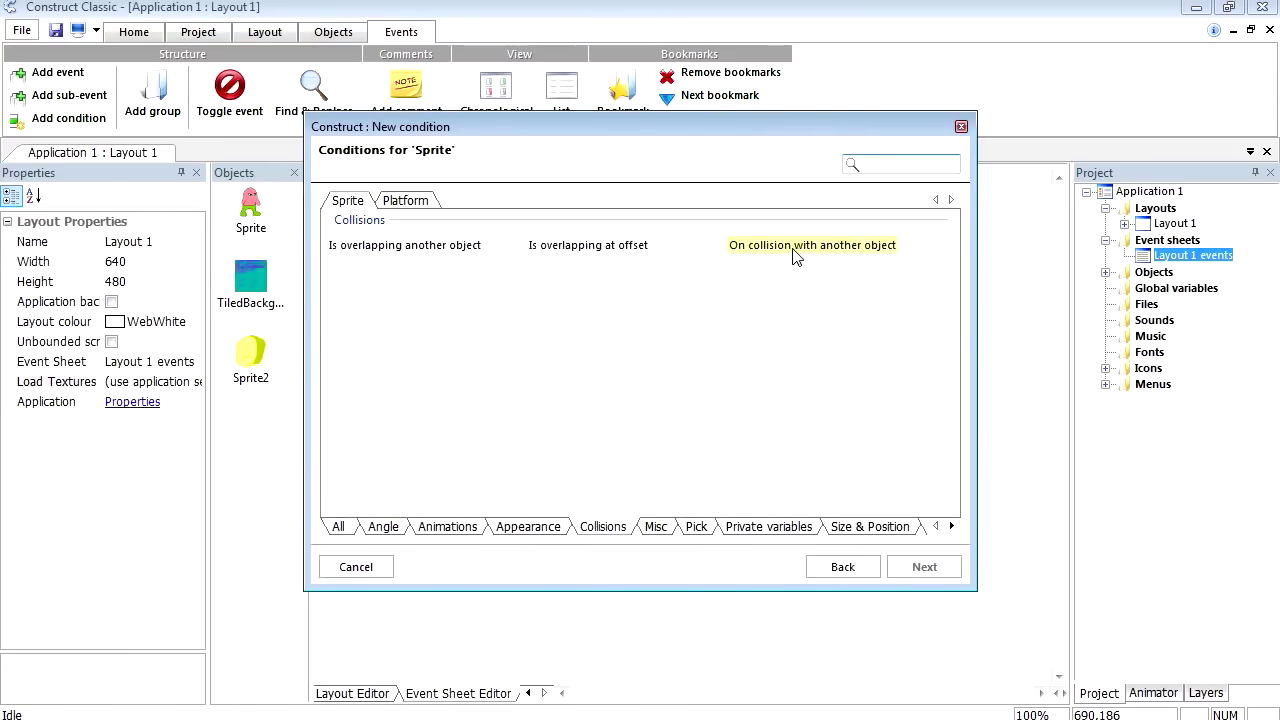
{"action": "left_click", "coordinate": [405, 205]}
{"action": "left_click", "coordinate": [352, 204]}
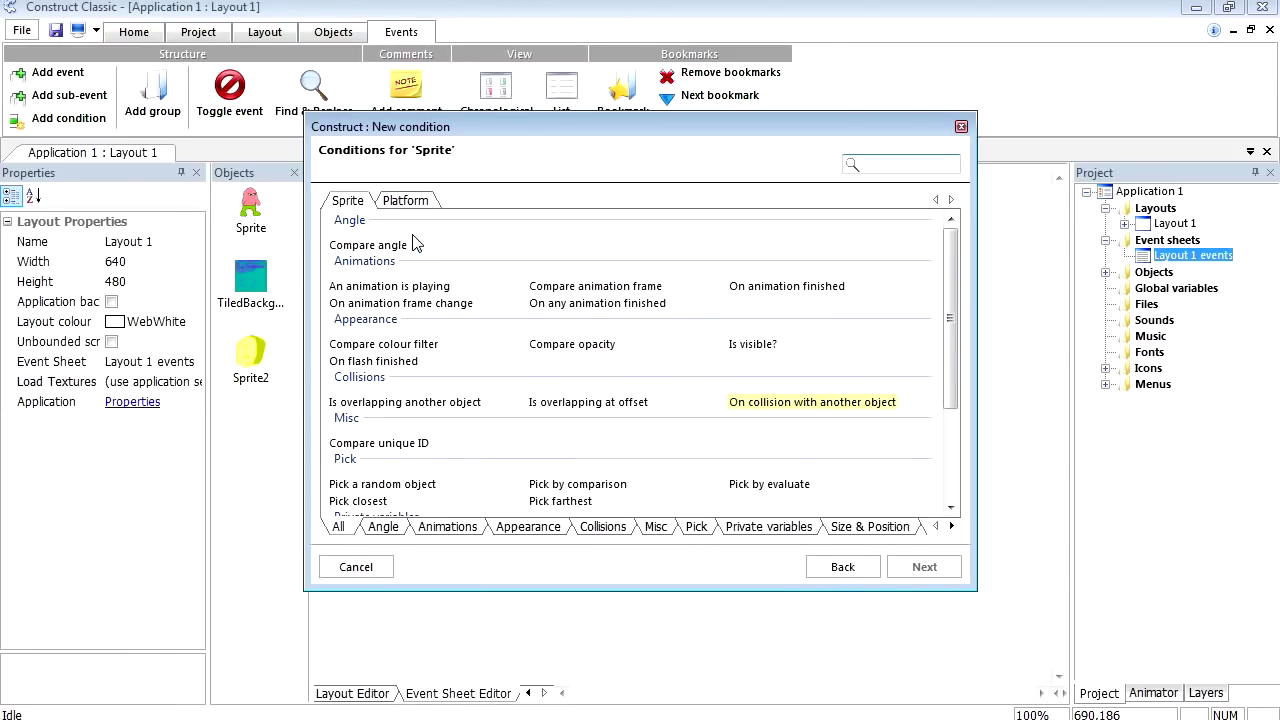
{"action": "double_click", "coordinate": [813, 402]}
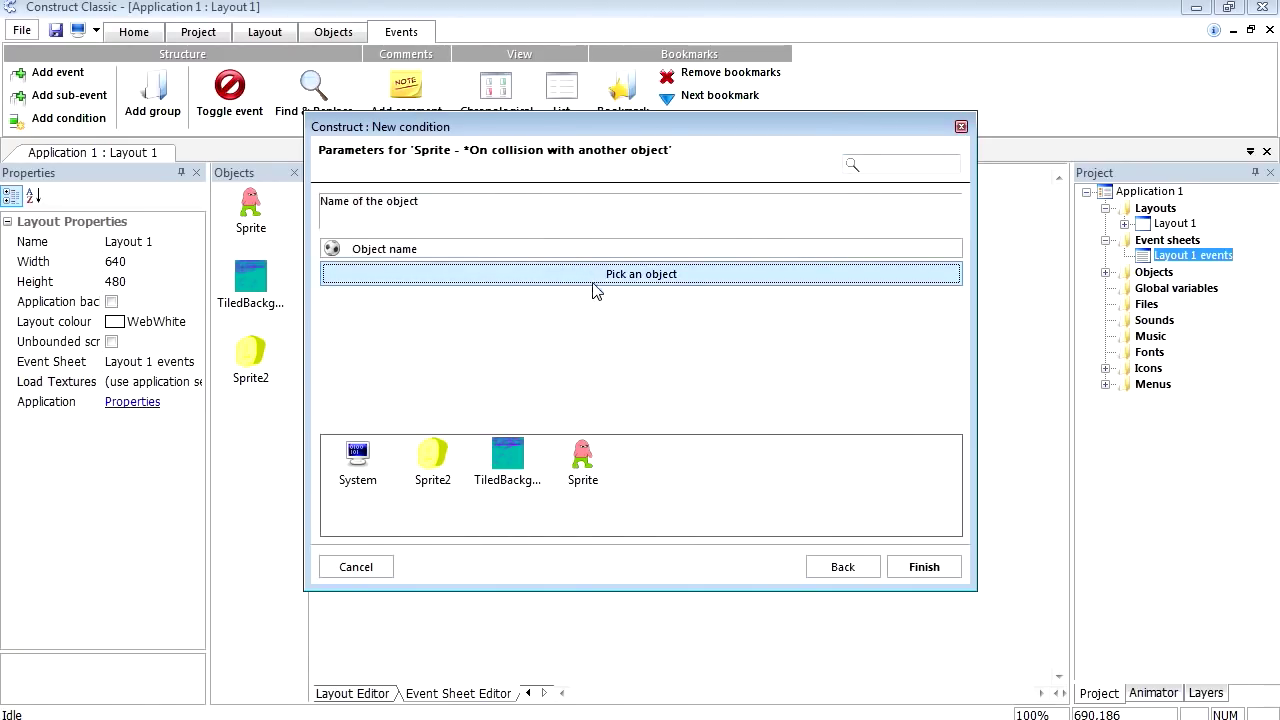
{"action": "left_click", "coordinate": [632, 276]}
{"action": "double_click", "coordinate": [505, 202]}
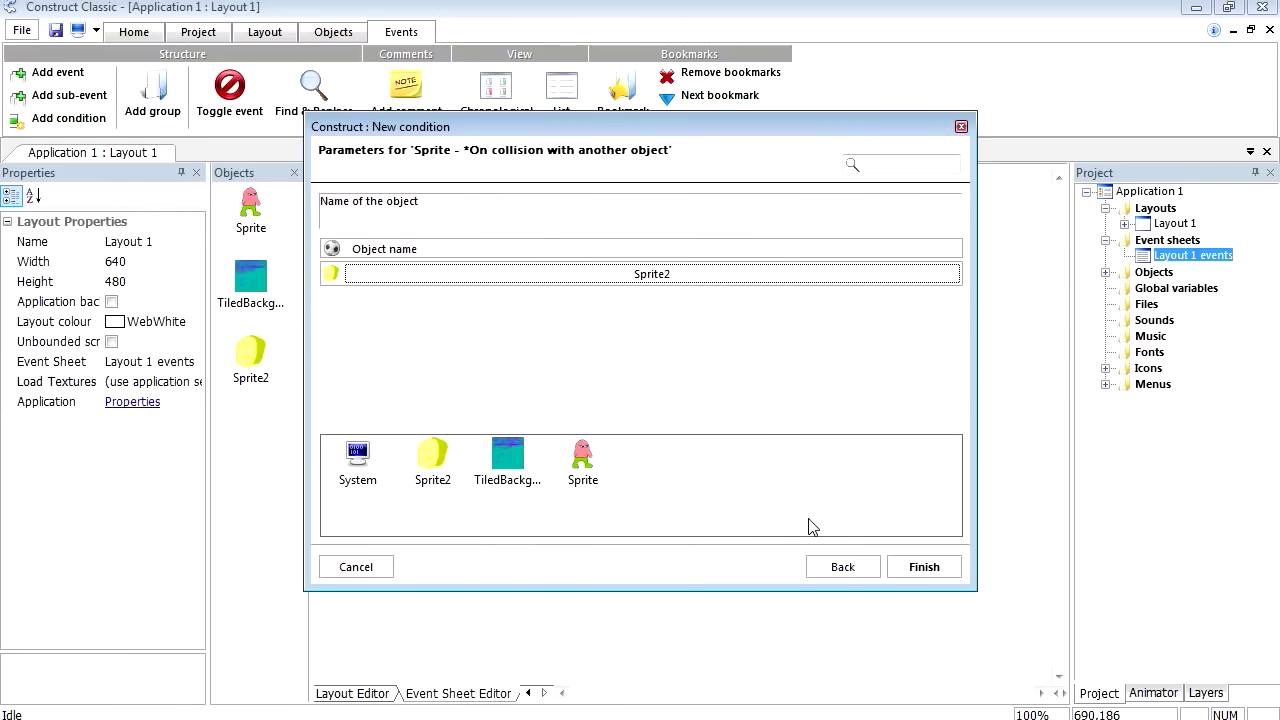
{"action": "left_click", "coordinate": [897, 574]}
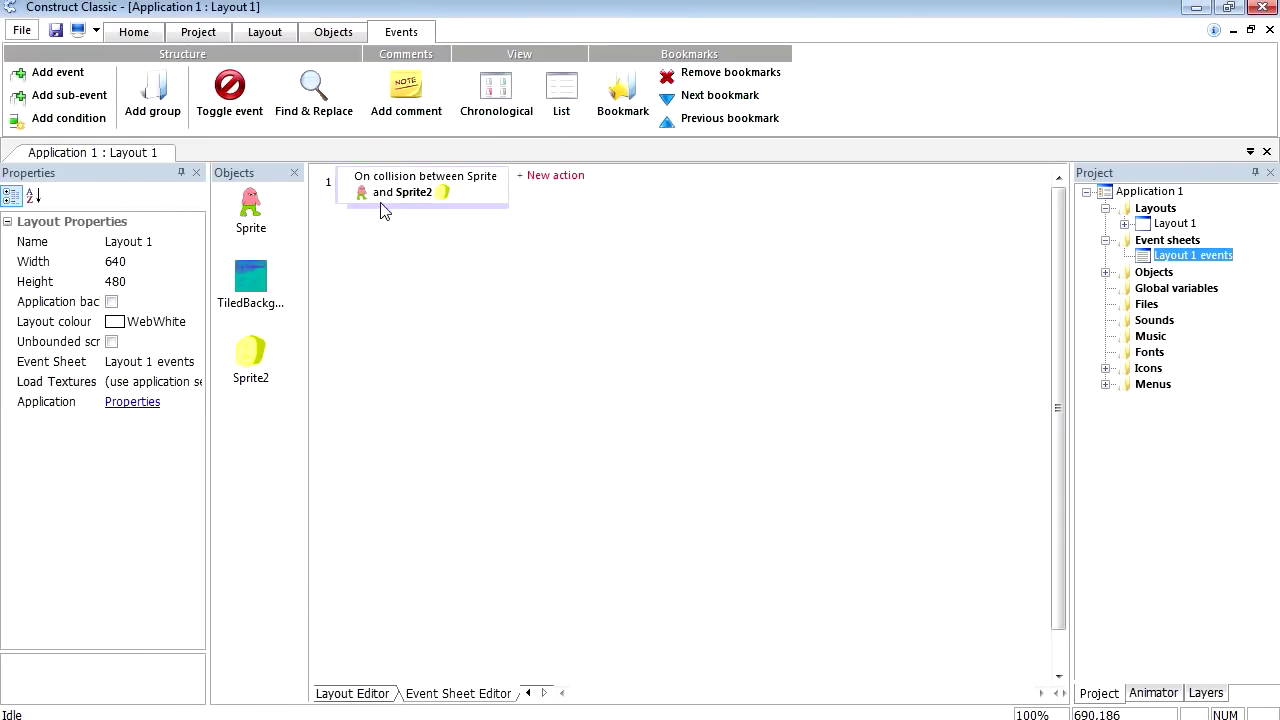
- Add a Sprite2: Destroy action from the Misc actions to the collision event
{"action": "left_click", "coordinate": [572, 182]}
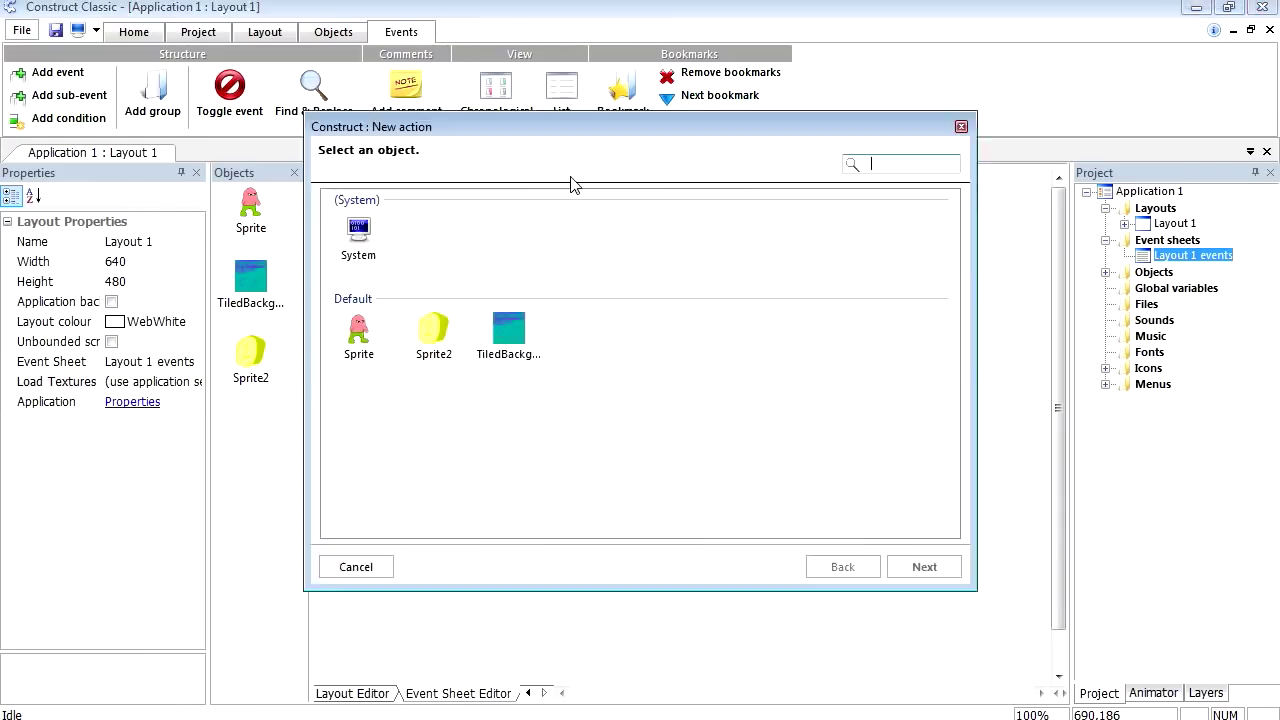
{"action": "double_click", "coordinate": [445, 342]}
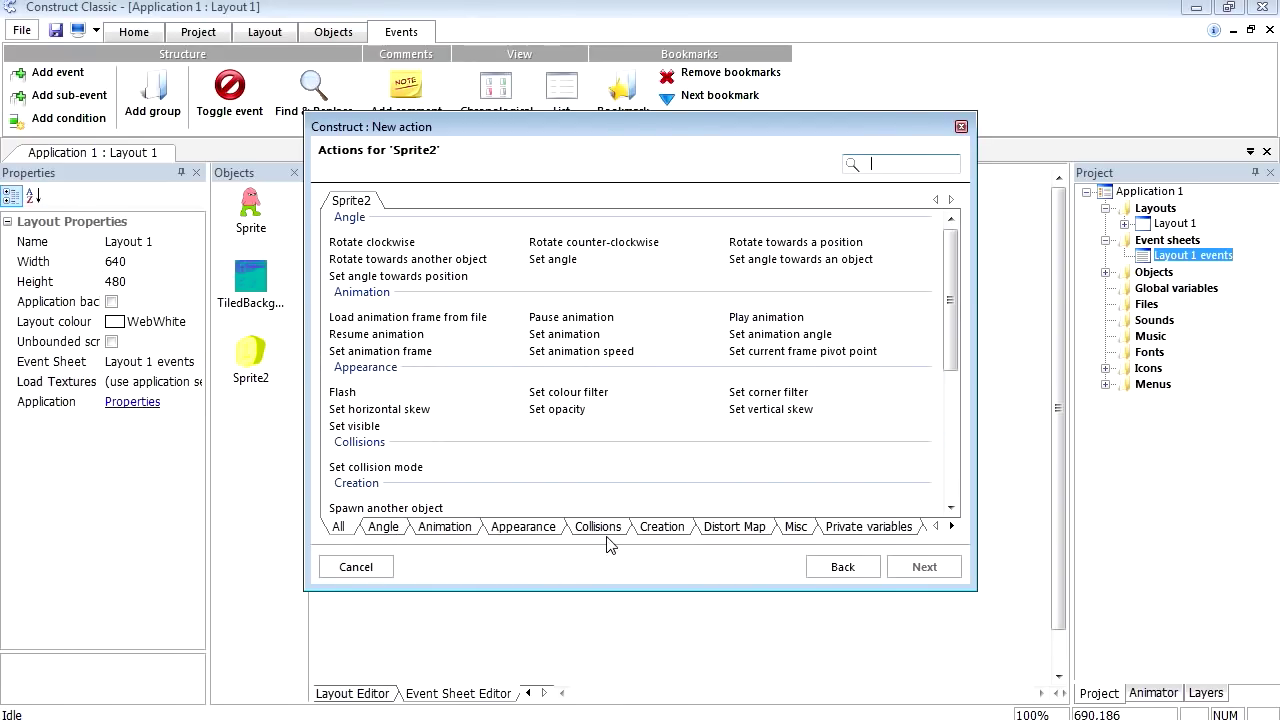
{"action": "left_click", "coordinate": [664, 530]}
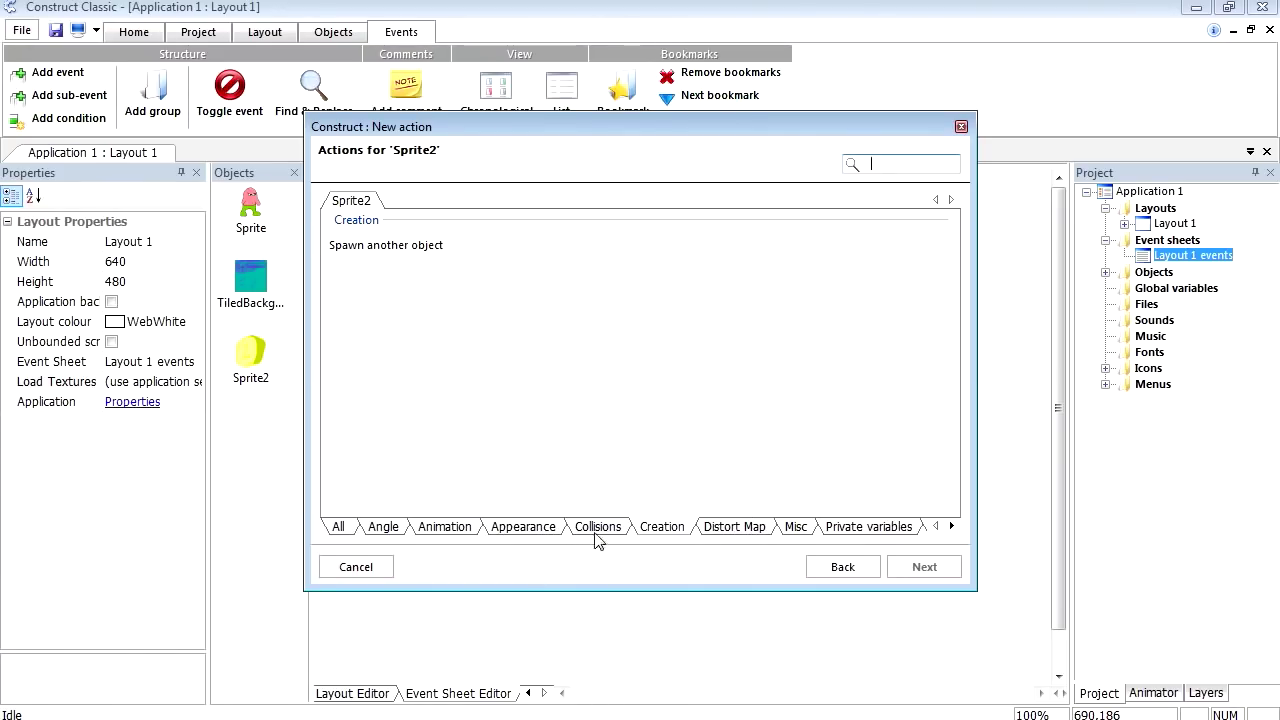
{"action": "left_click", "coordinate": [806, 533]}
{"action": "left_click", "coordinate": [352, 247]}
{"action": "left_click", "coordinate": [918, 566]}
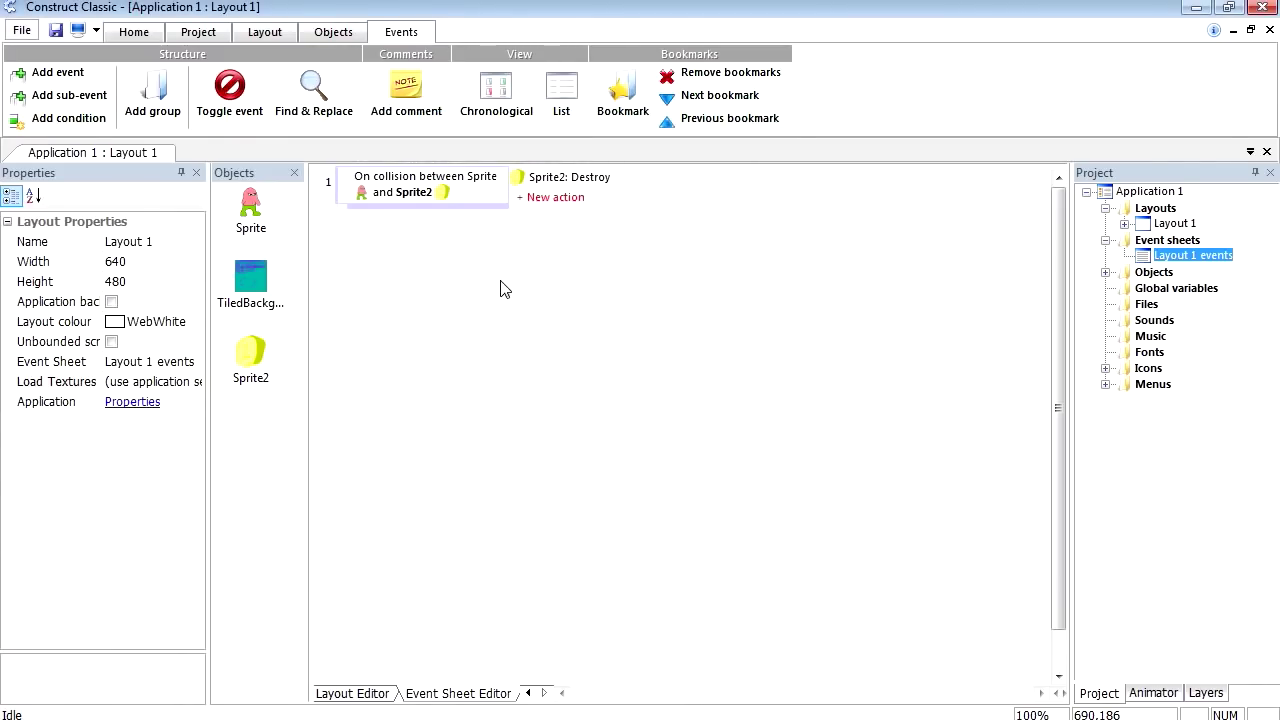
{"action": "left_click", "coordinate": [78, 31]}
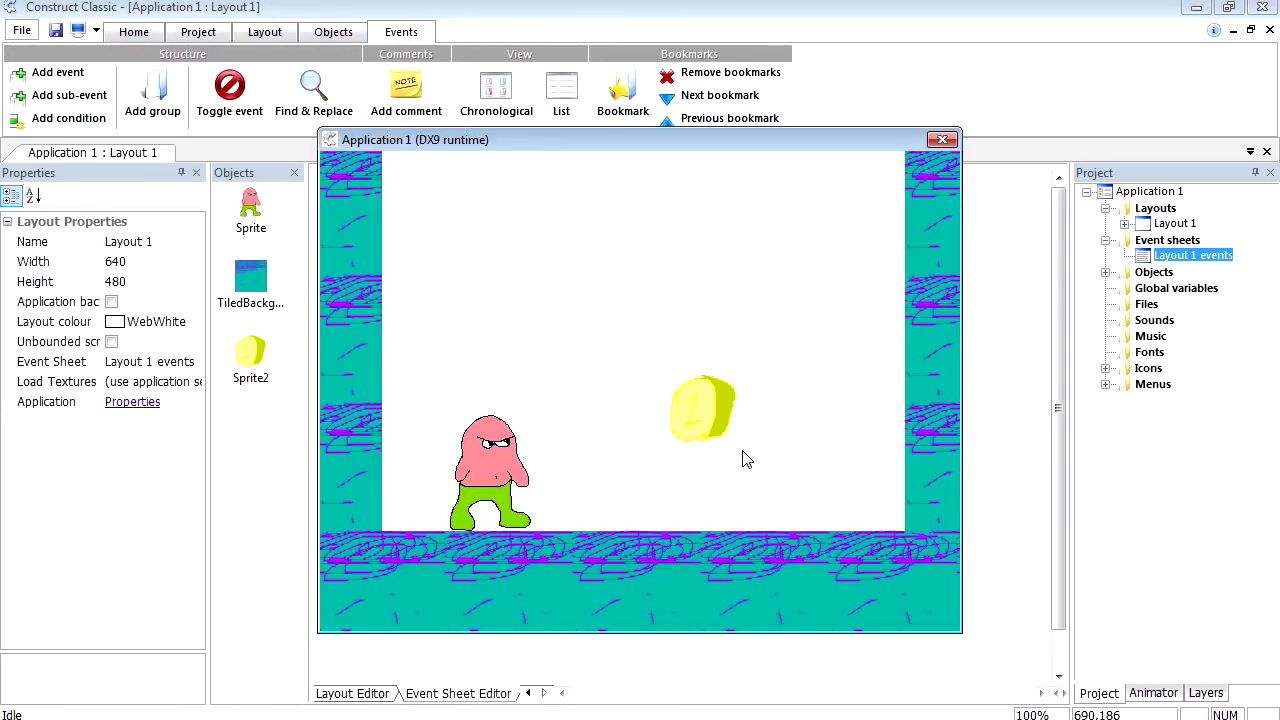
{"action": "key", "text": "Left"}
{"action": "key", "text": "Right"}
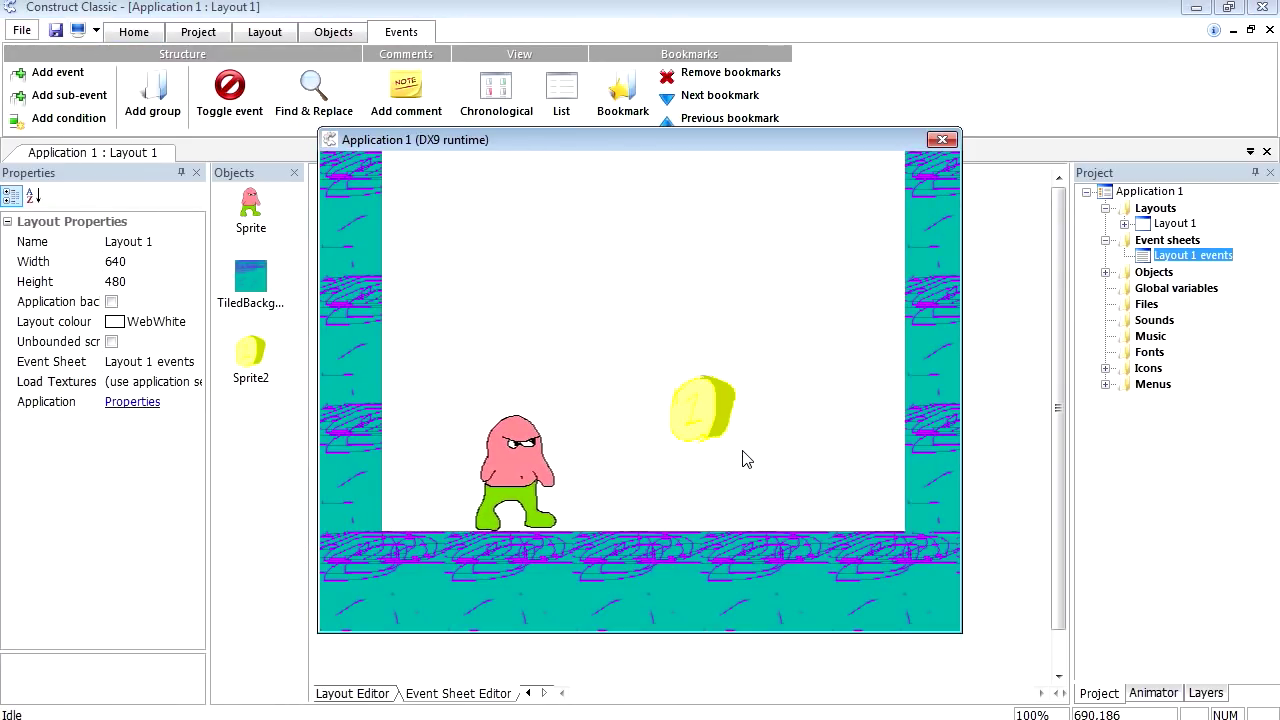
{"action": "key", "text": "shift"}
{"action": "key", "text": "Right"}
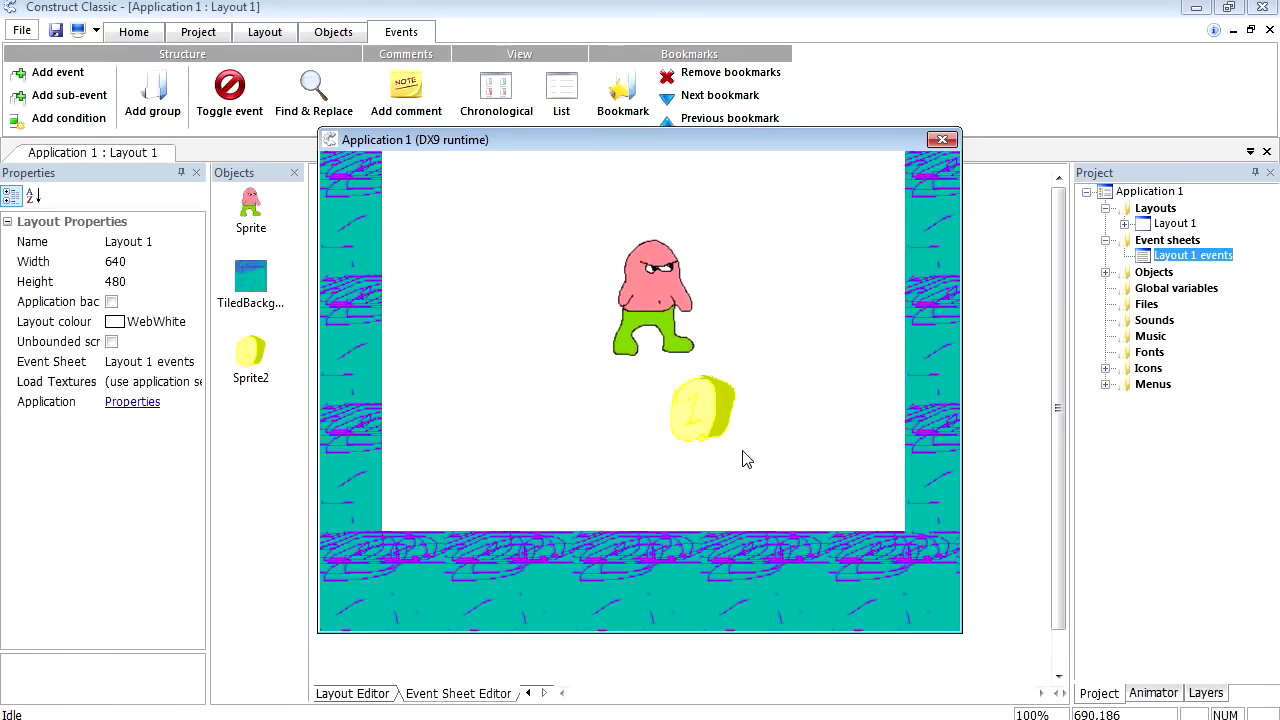
{"action": "key", "text": "Left"}
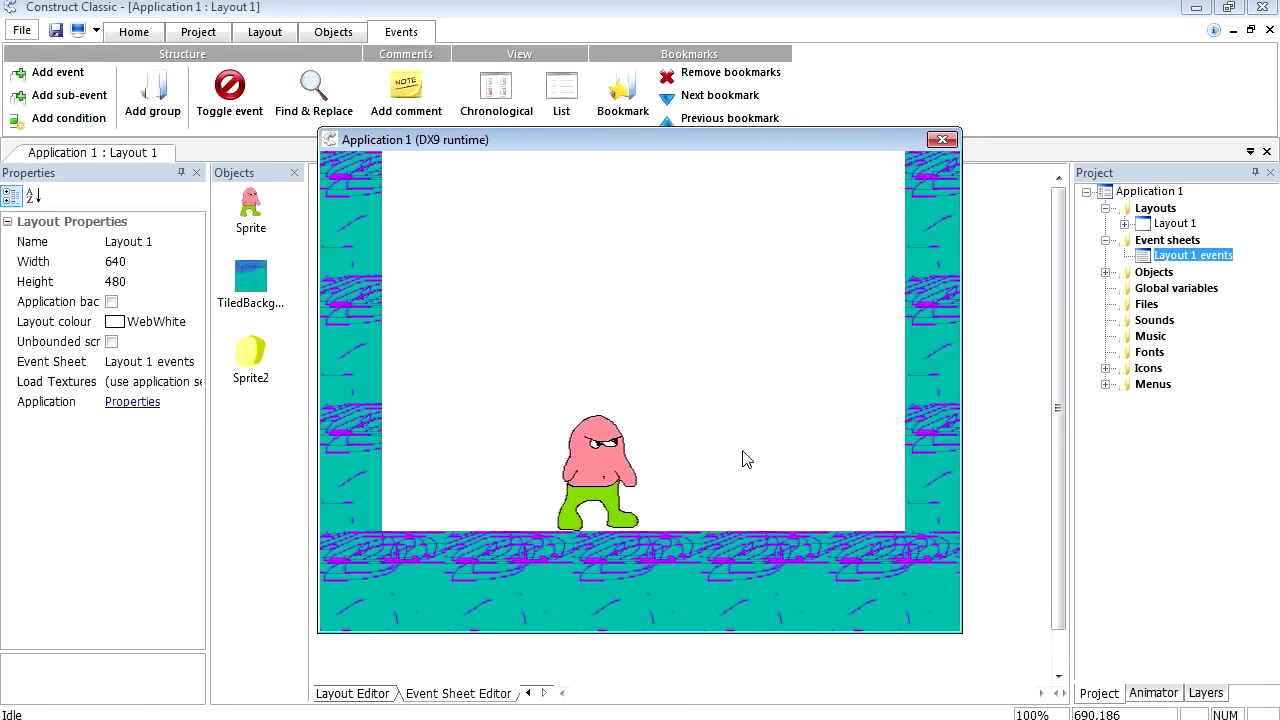
{"action": "key", "text": "alt+F4"}
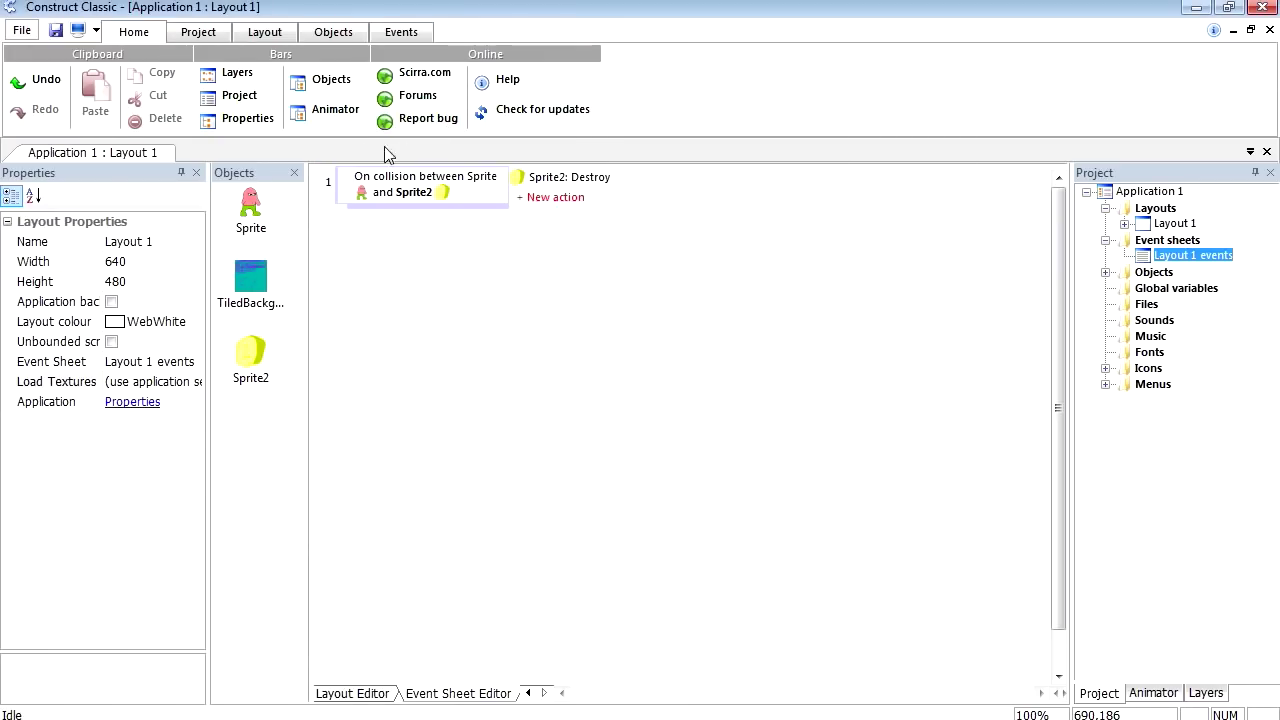
- Start the Export to EXE wizard from the Project tab, past the Python settings
{"action": "left_click", "coordinate": [95, 31]}
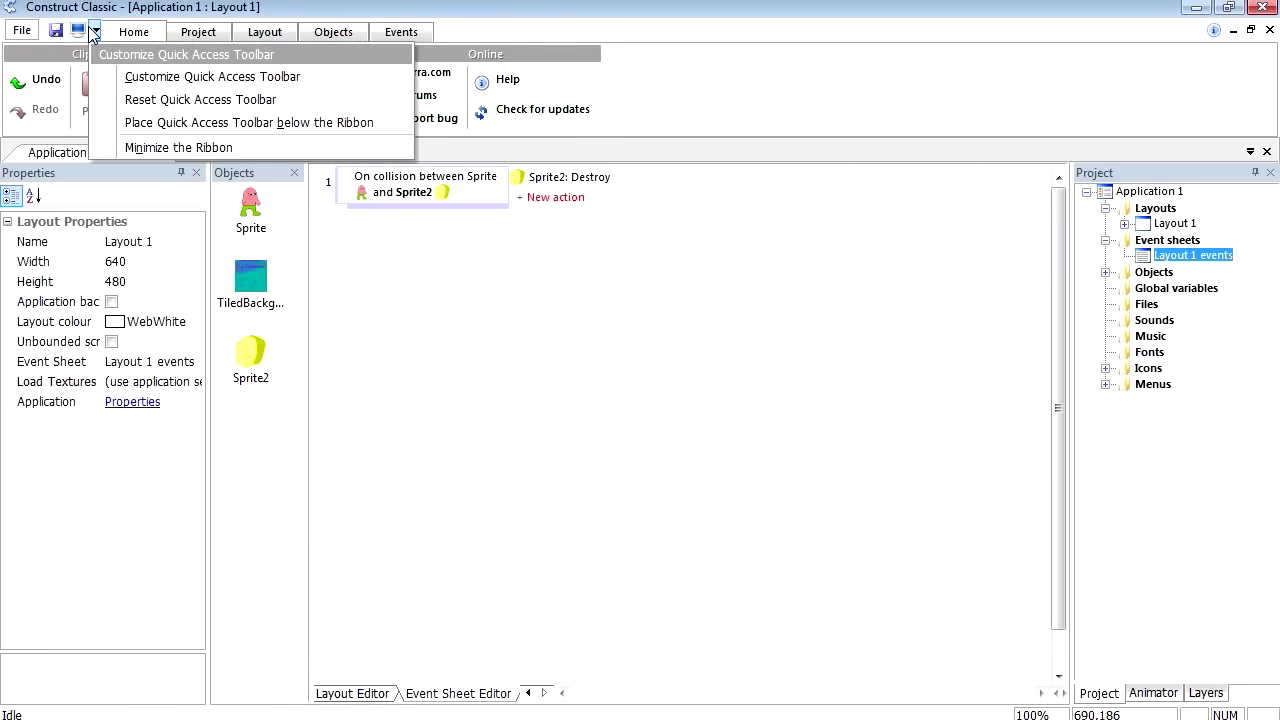
{"action": "left_click", "coordinate": [22, 31]}
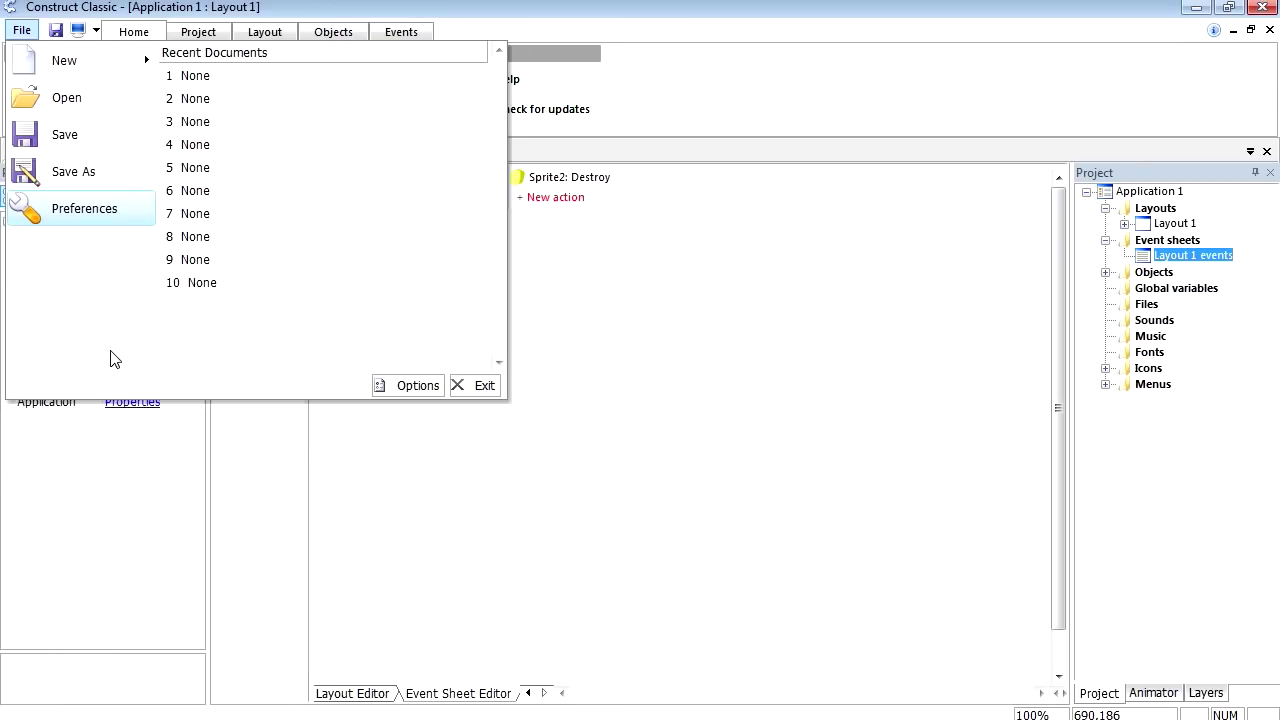
{"action": "left_click", "coordinate": [198, 31]}
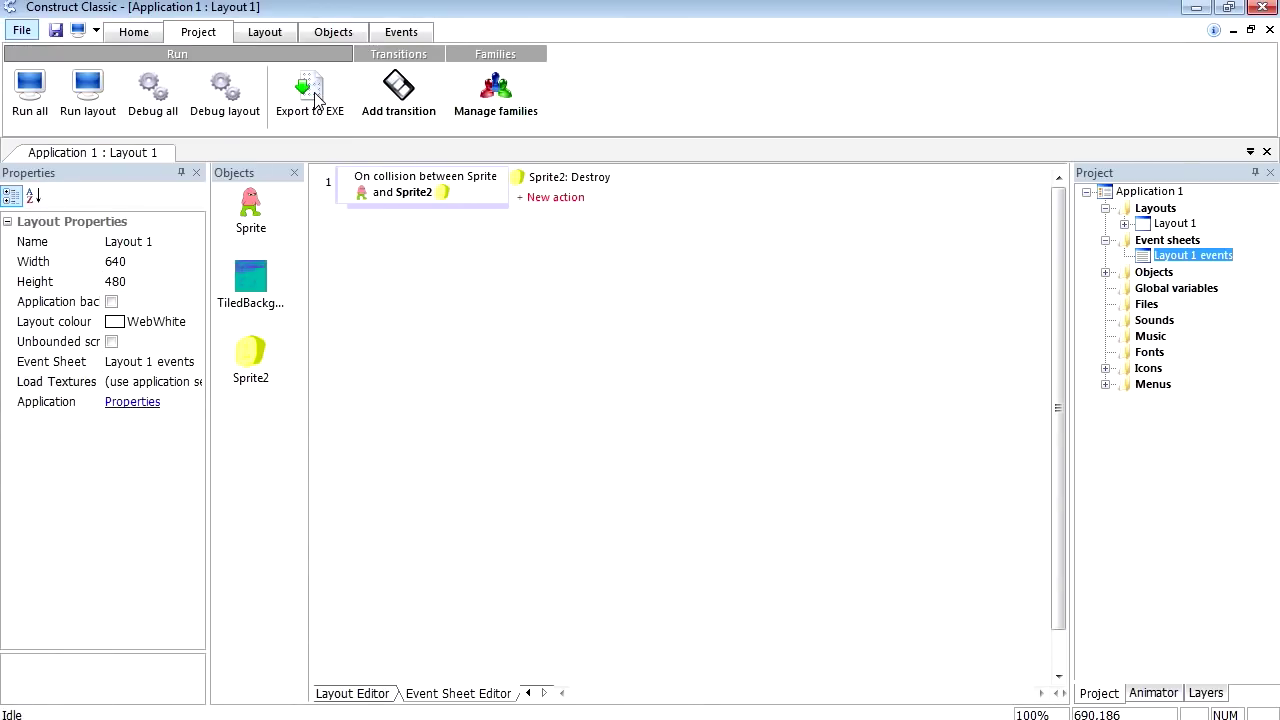
{"action": "left_click", "coordinate": [312, 95]}
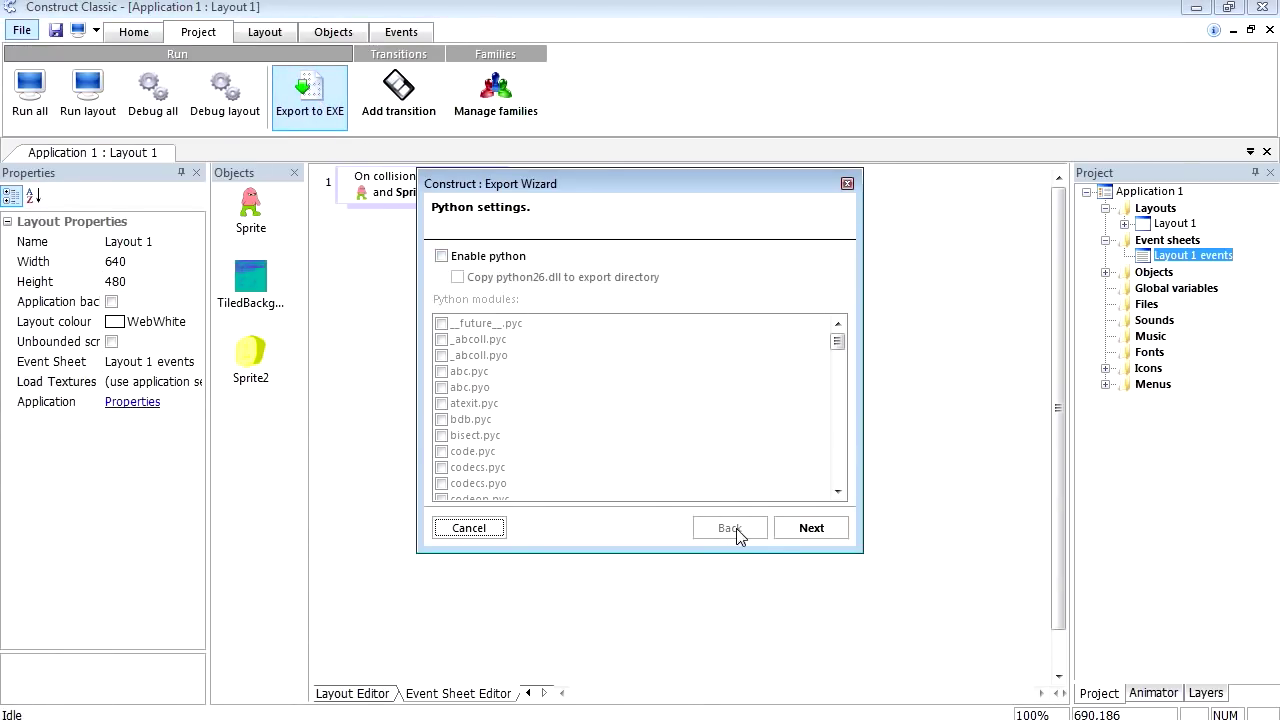
{"action": "left_click", "coordinate": [812, 535]}
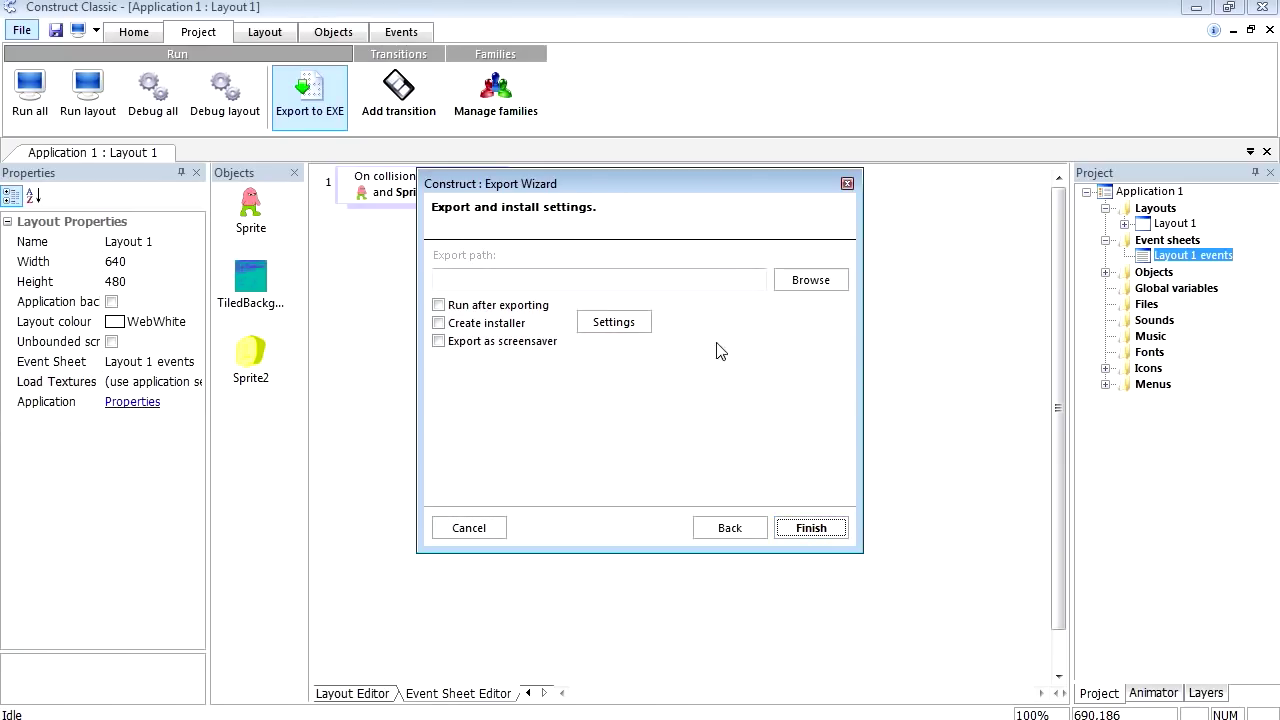
- Save the export as supergame in the MYGAME folder and finish exporting
{"action": "left_click", "coordinate": [808, 281]}
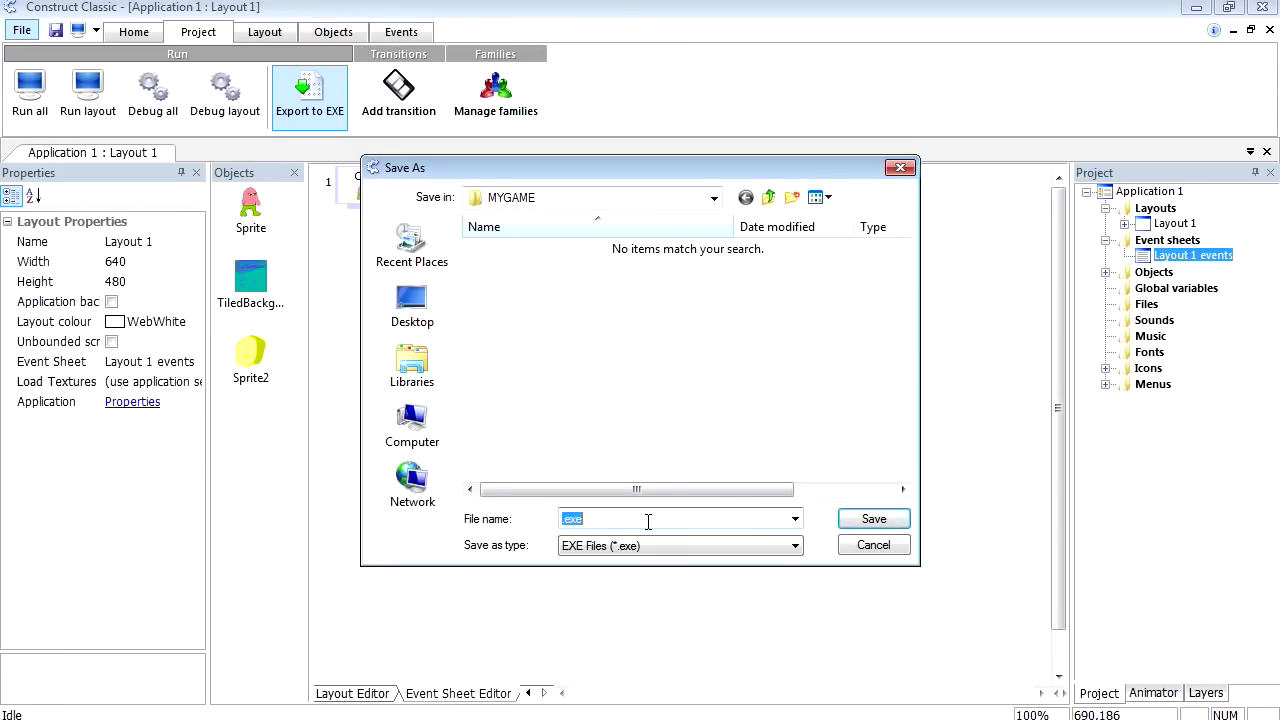
{"action": "type", "text": "supergame"}
{"action": "key", "text": "Return"}
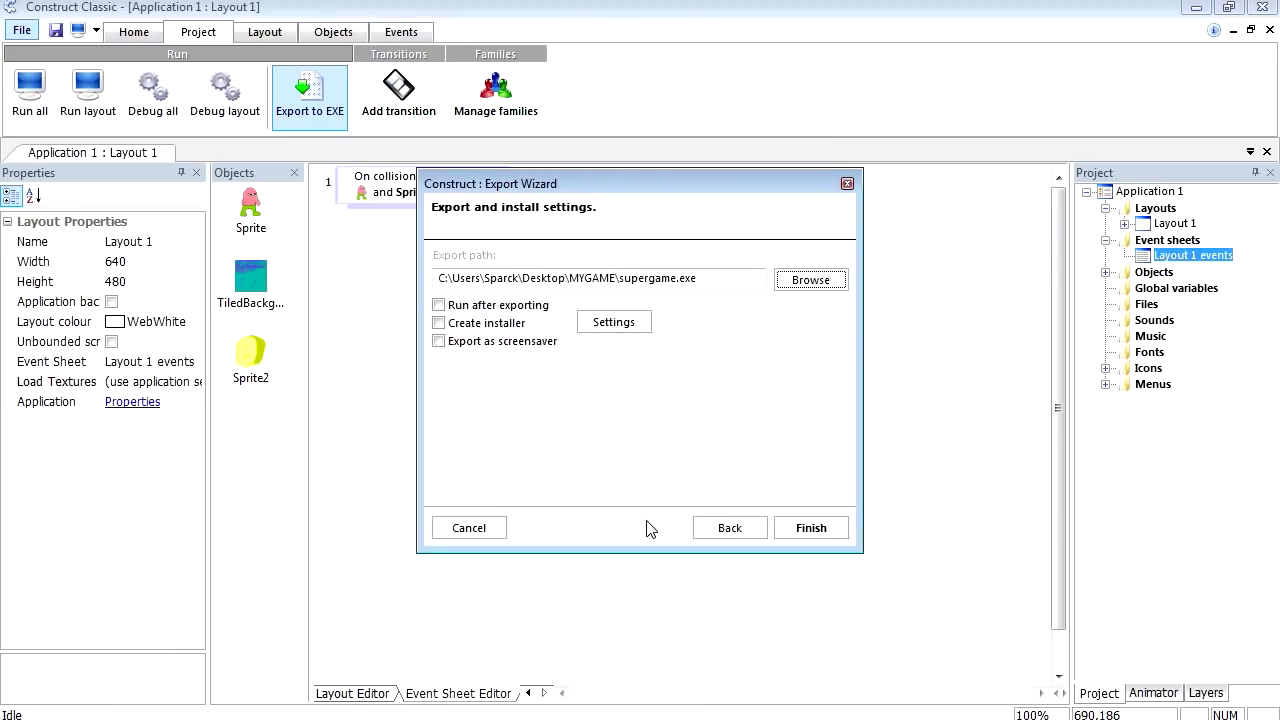
{"action": "left_click", "coordinate": [806, 530]}
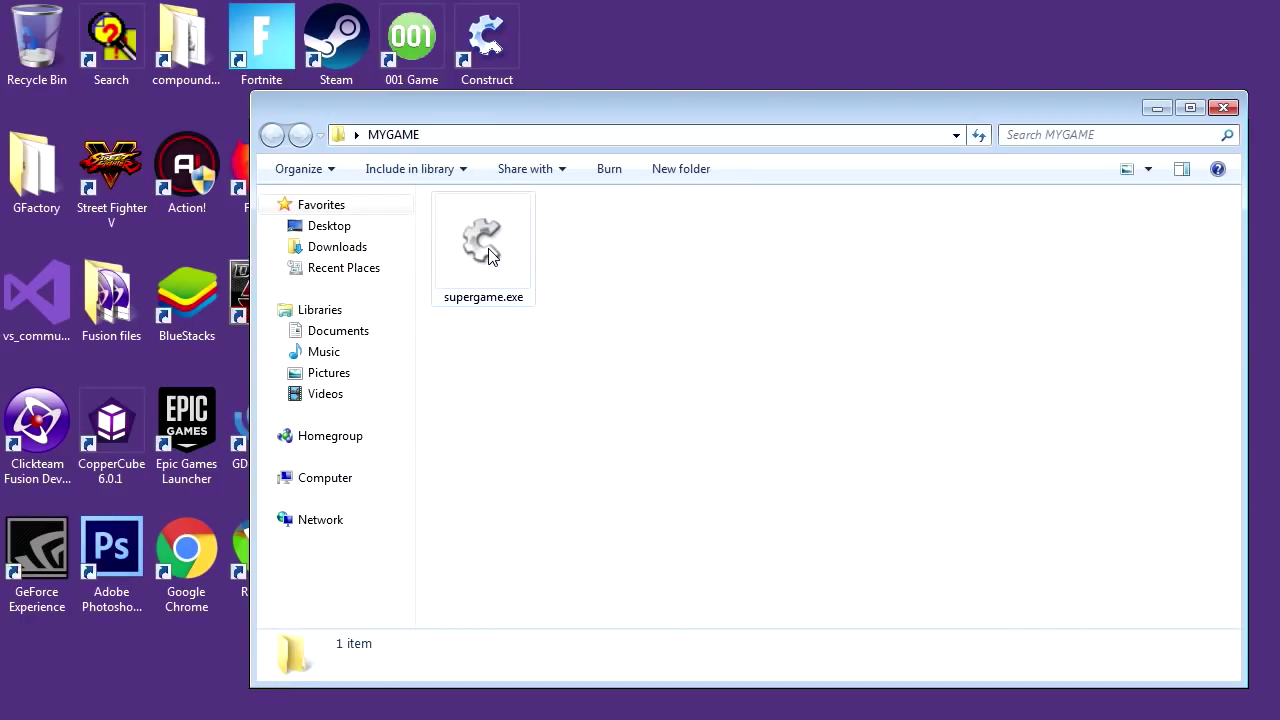
- Launch supergame.exe and play it, jumping the character up to collect the coin
{"action": "double_click", "coordinate": [490, 256]}
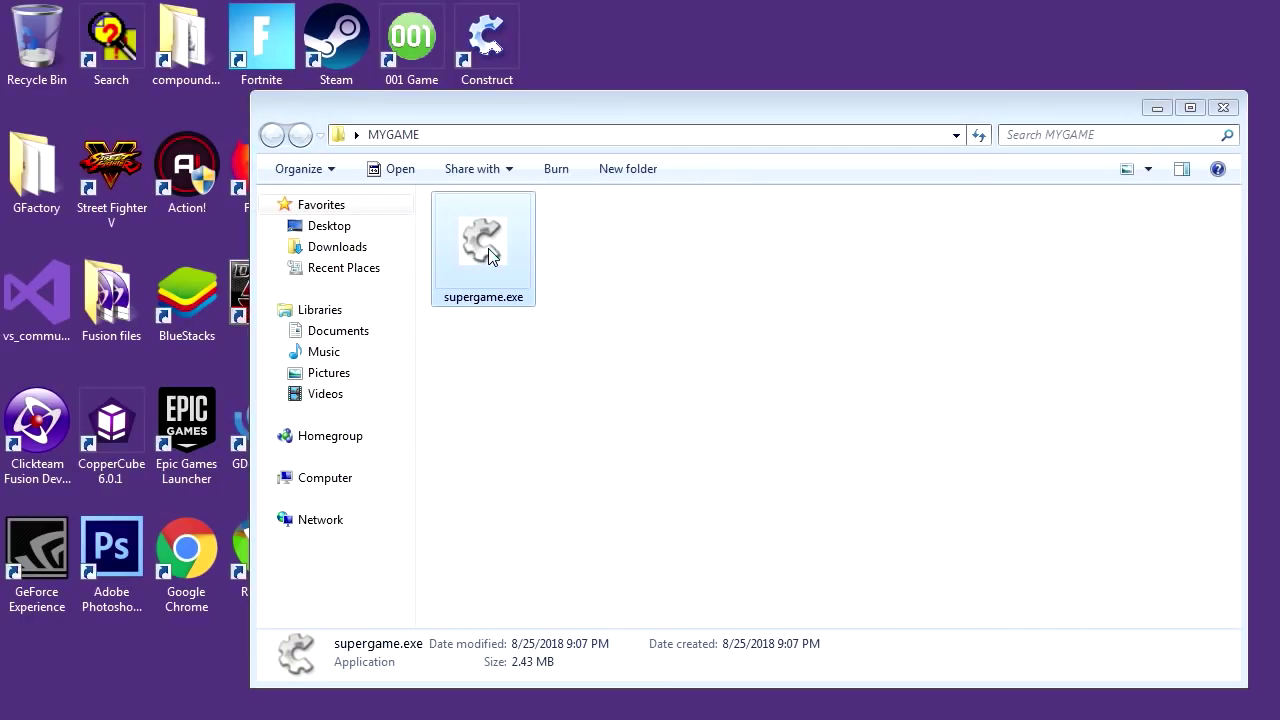
{"action": "left_click_drag", "start_coordinate": [700, 132], "coordinate": [698, 94]}
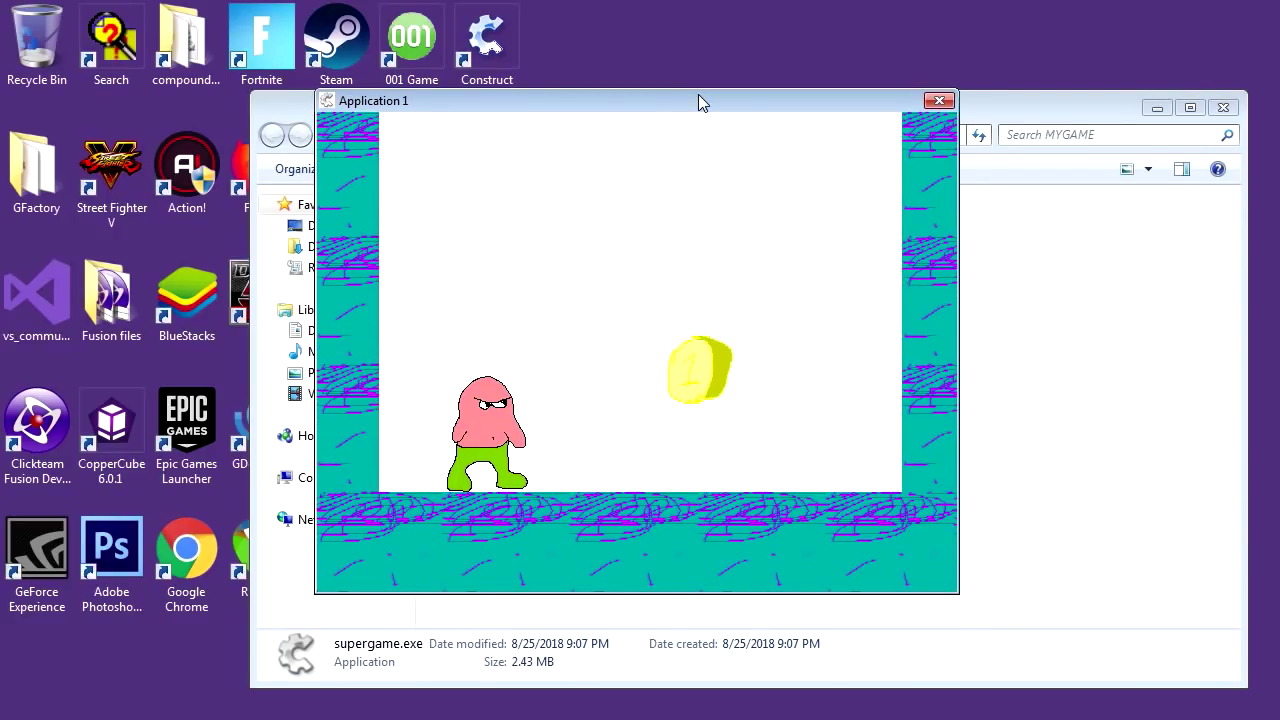
{"action": "key", "text": "shift"}
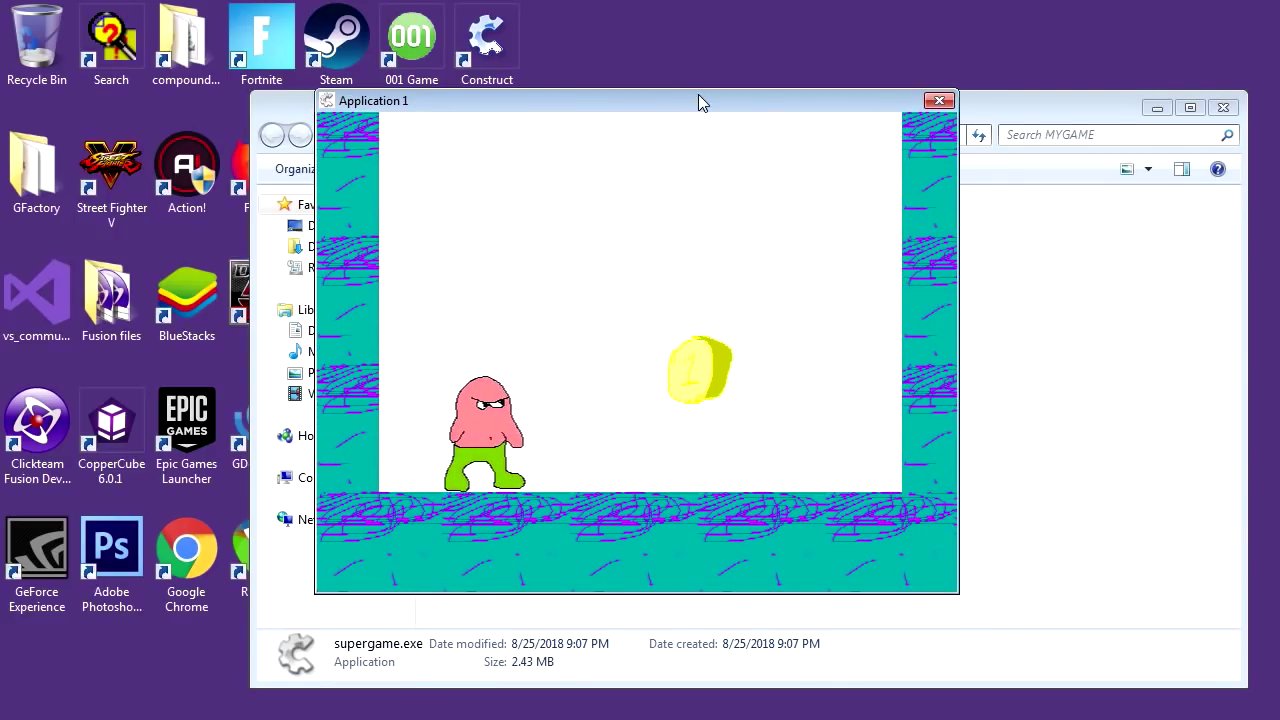
{"action": "key", "text": "Left"}
{"action": "key", "text": "Right"}
{"action": "key", "text": "shift"}
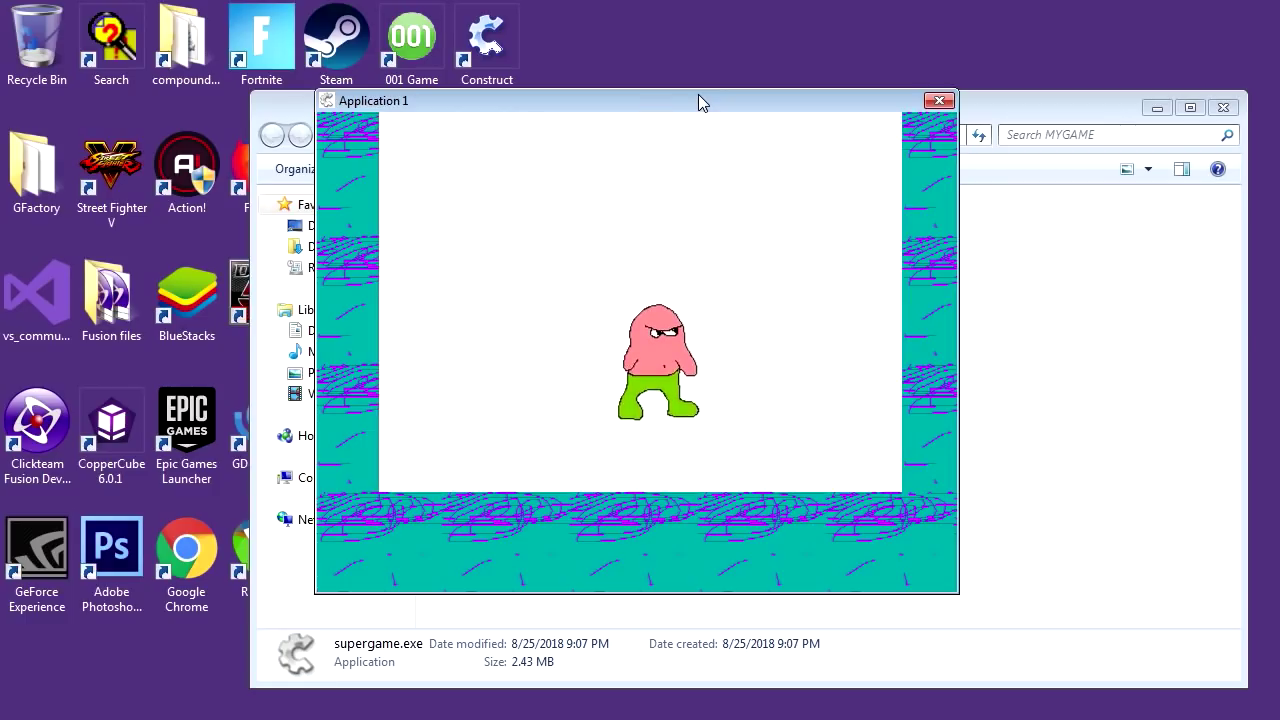
{"action": "left_click_drag", "start_coordinate": [698, 94], "coordinate": [702, 132]}
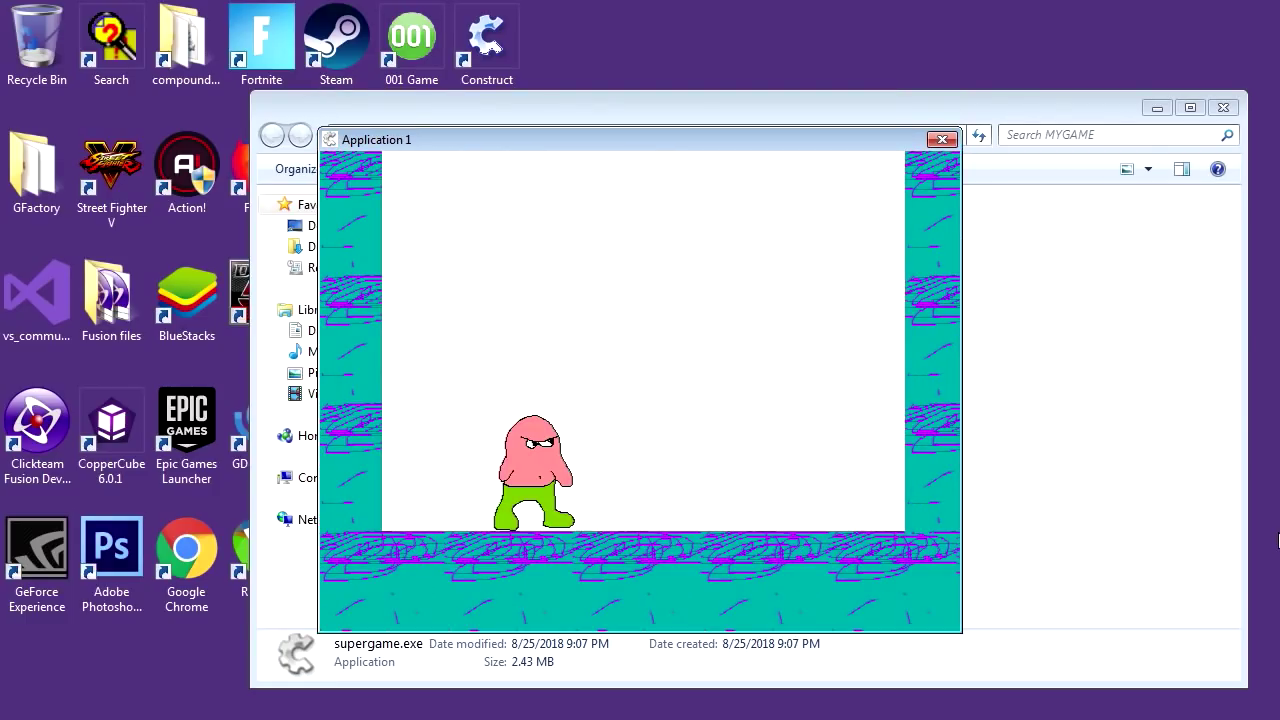